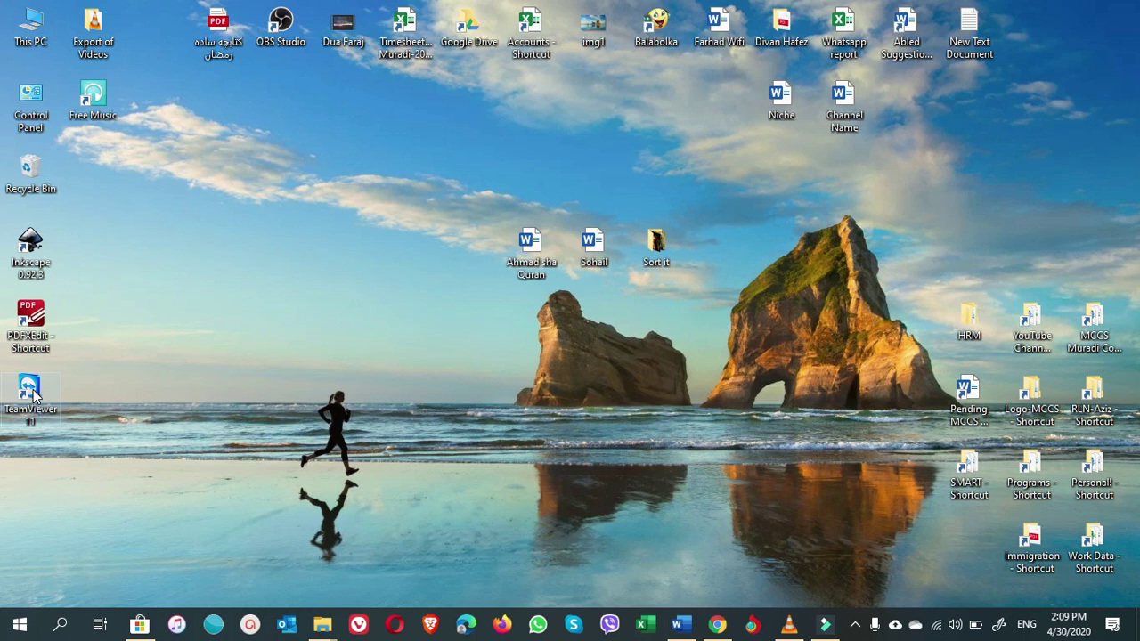
# - Launch TeamViewer 11 from its desktop shortcut and examine the installed version in its About information
pyautogui.rightClick(34, 397)
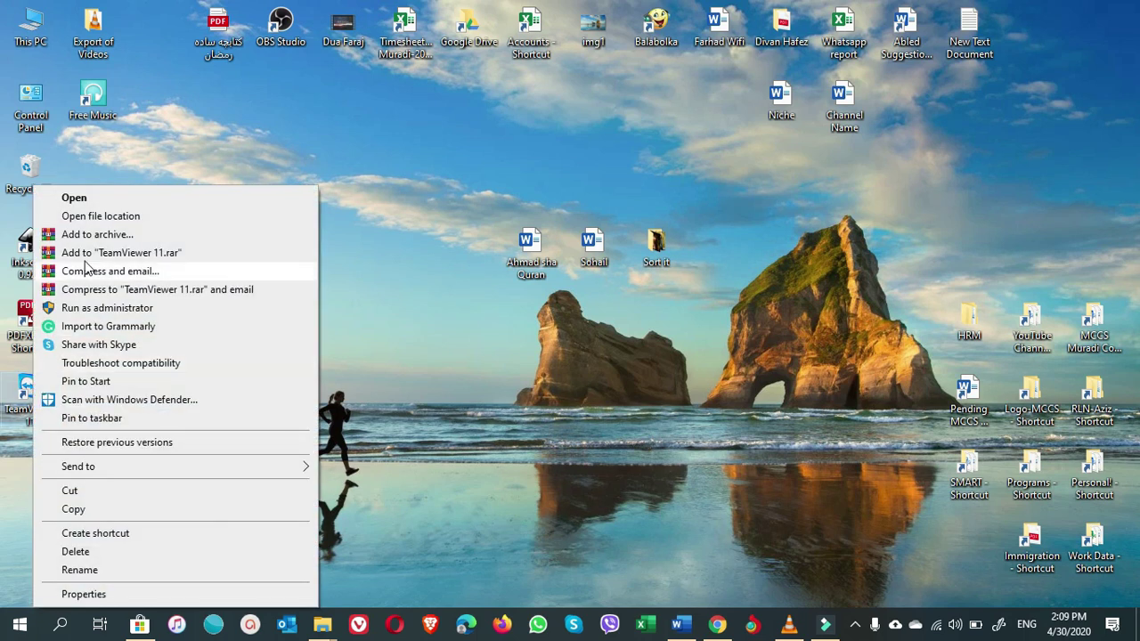
pyautogui.click(89, 198)
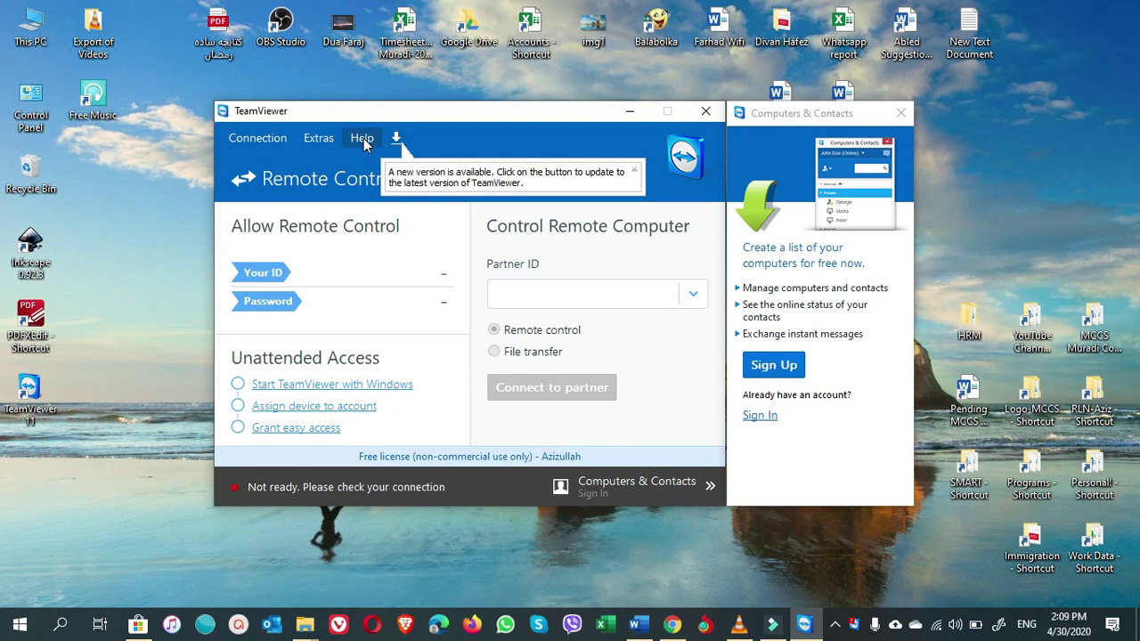
pyautogui.click(363, 140)
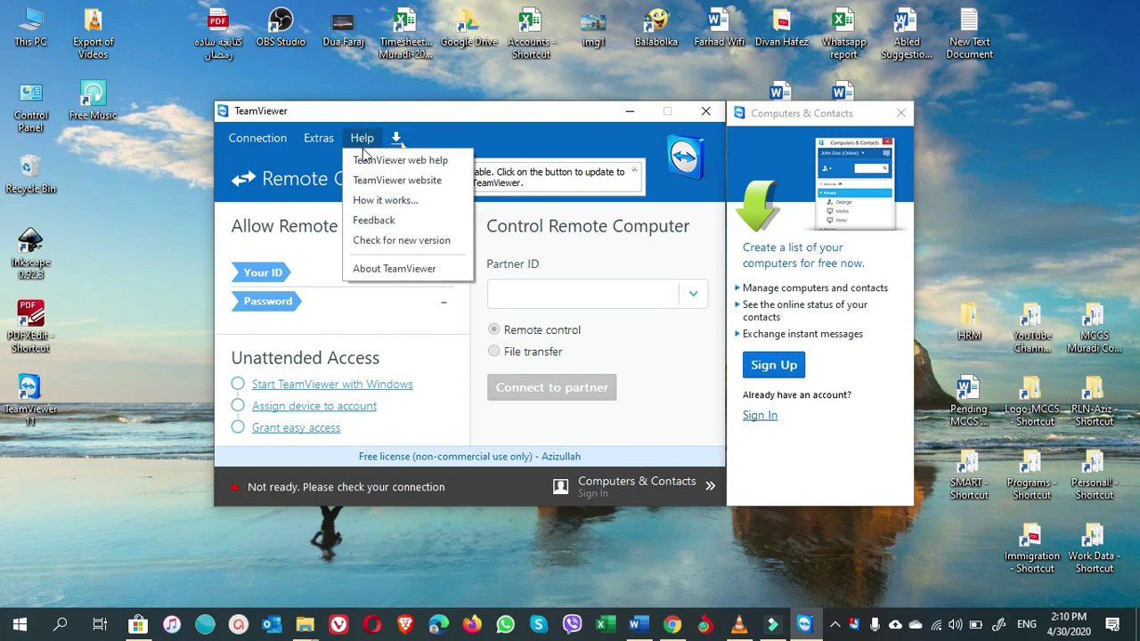
pyautogui.click(374, 272)
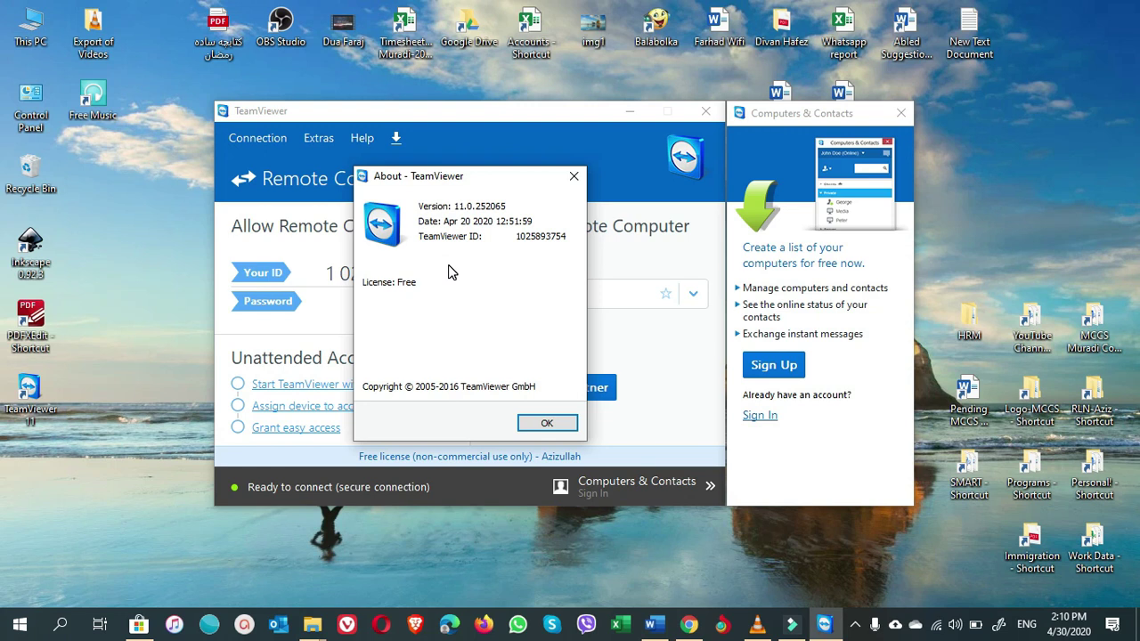
# - Close the About information and exit TeamViewer completely
pyautogui.click(545, 423)
pyautogui.click(256, 139)
pyautogui.click(268, 226)
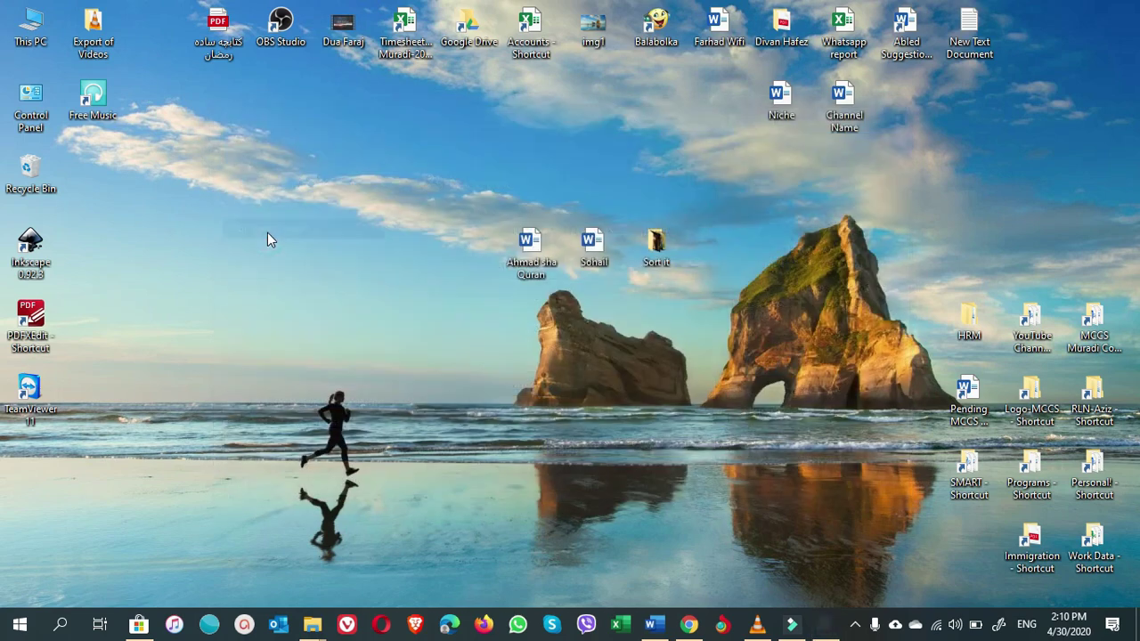
# - Copy the TeamViewer folder from Program Files (x86) on Local Disk (C:)
pyautogui.doubleClick(35, 32)
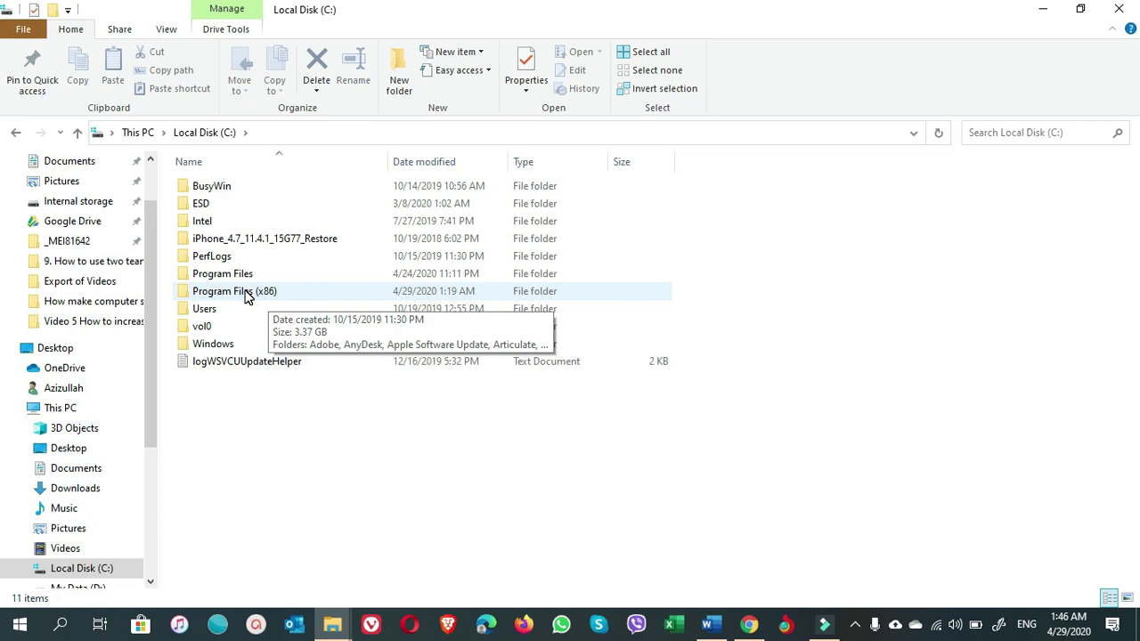
pyautogui.doubleClick(248, 297)
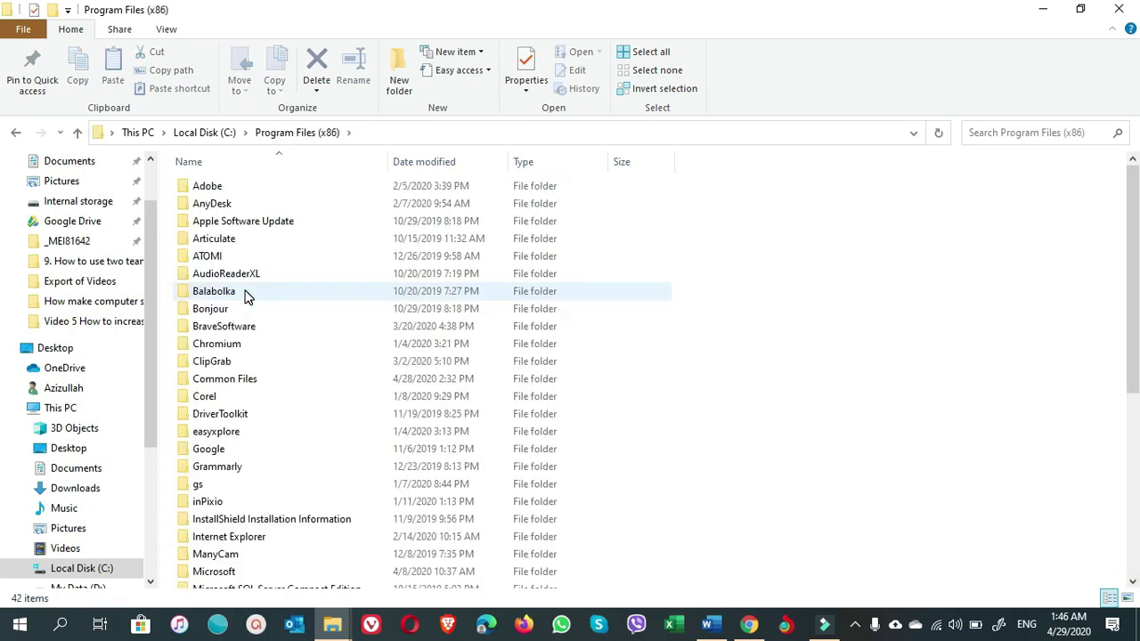
pyautogui.scroll(-2, 244, 501)
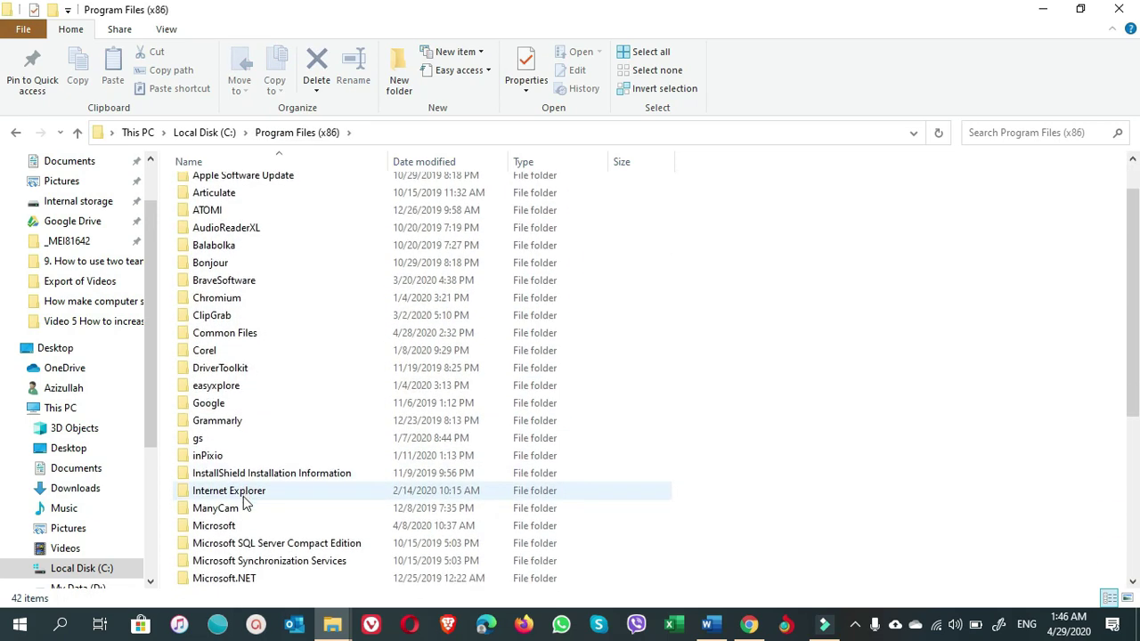
pyautogui.scroll(-2, 246, 504)
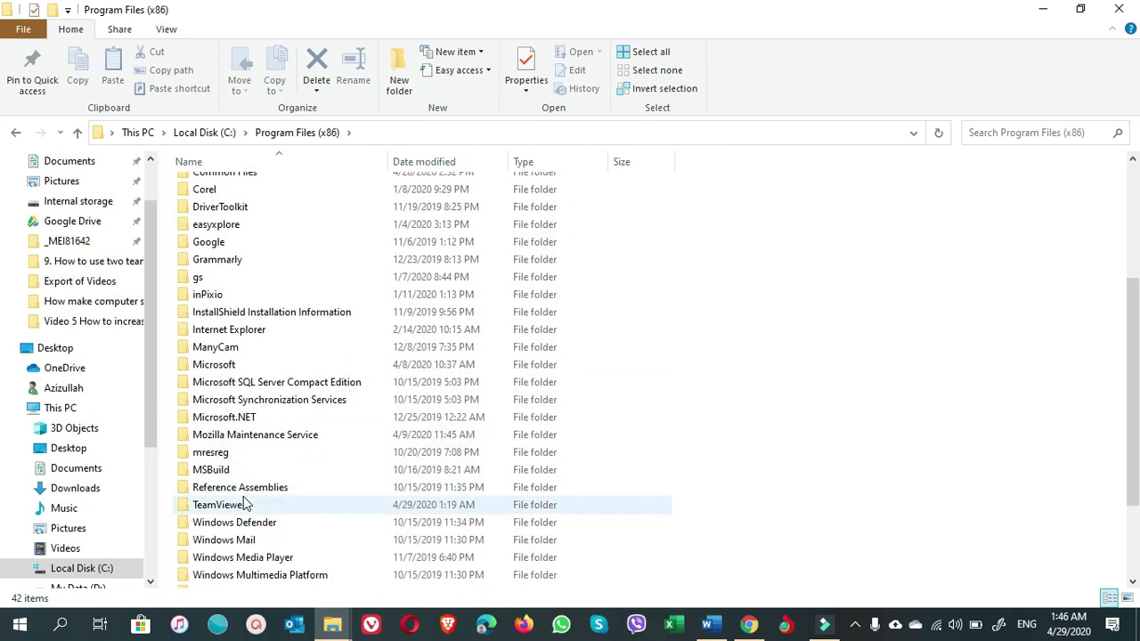
pyautogui.scroll(-1, 246, 504)
pyautogui.click(239, 400)
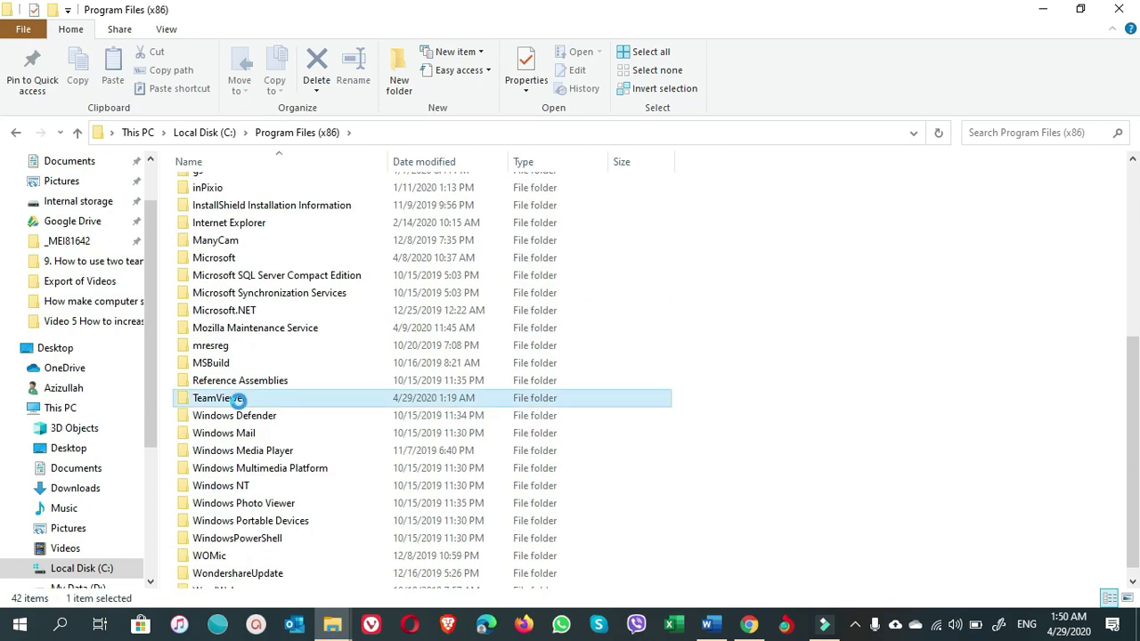
pyautogui.rightClick(239, 399)
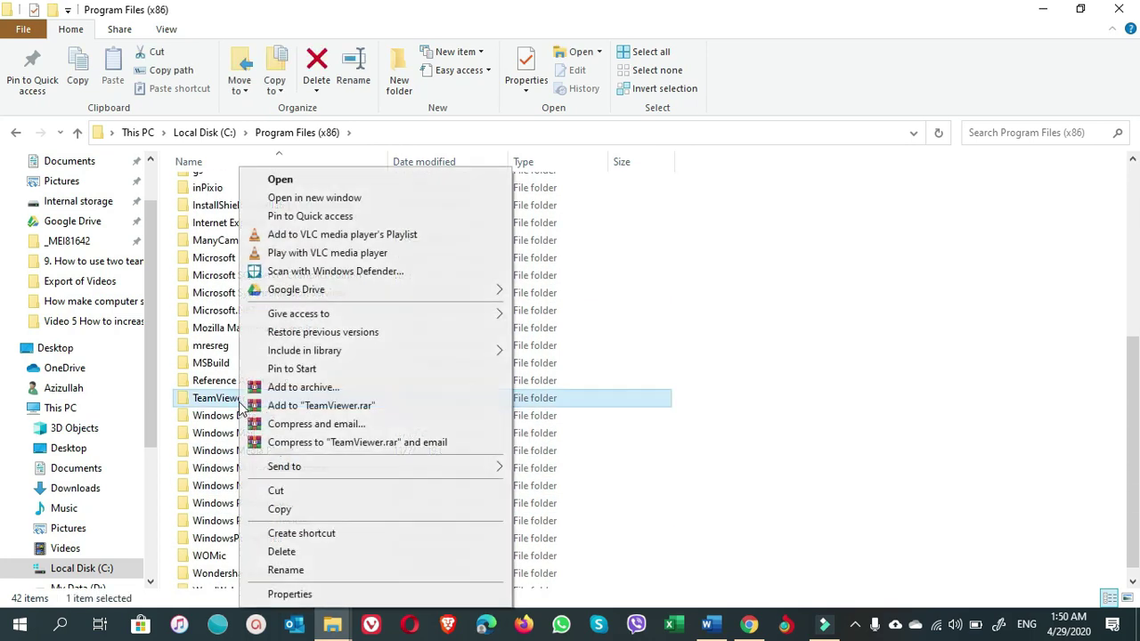
pyautogui.click(279, 509)
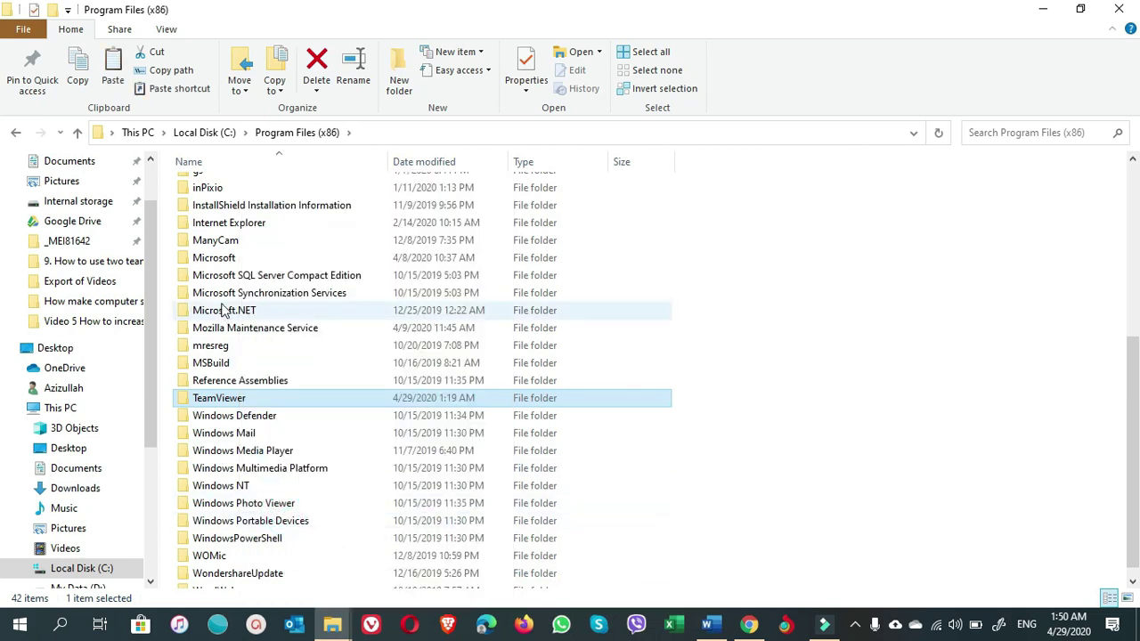
# - Paste the copied TeamViewer folder into Program Files on Local Disk (C:)
pyautogui.click(19, 134)
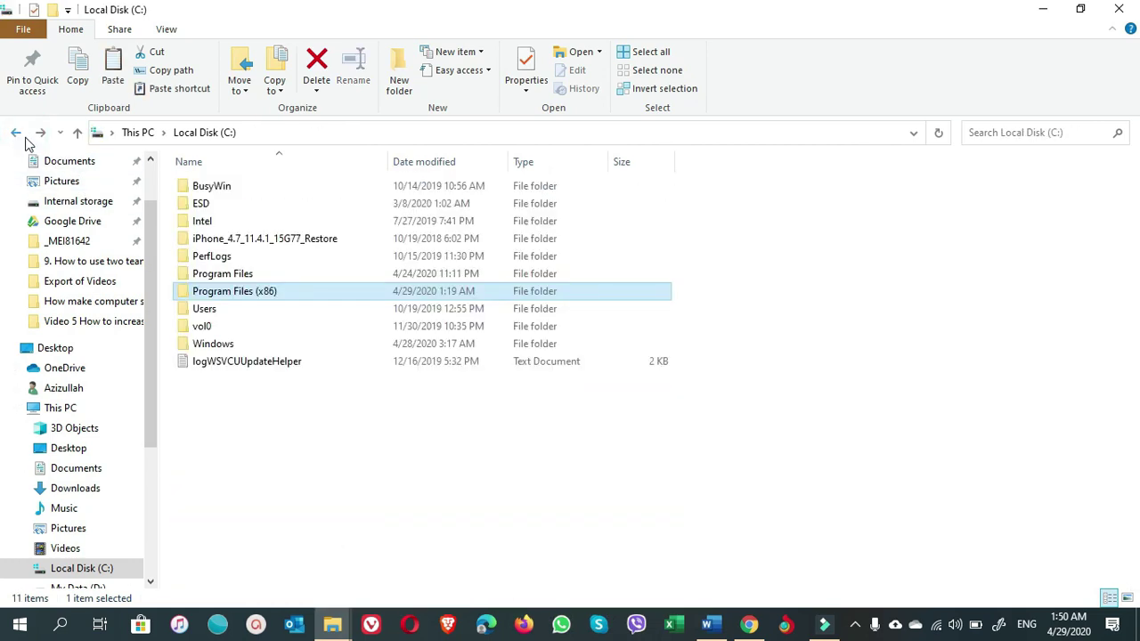
pyautogui.doubleClick(225, 273)
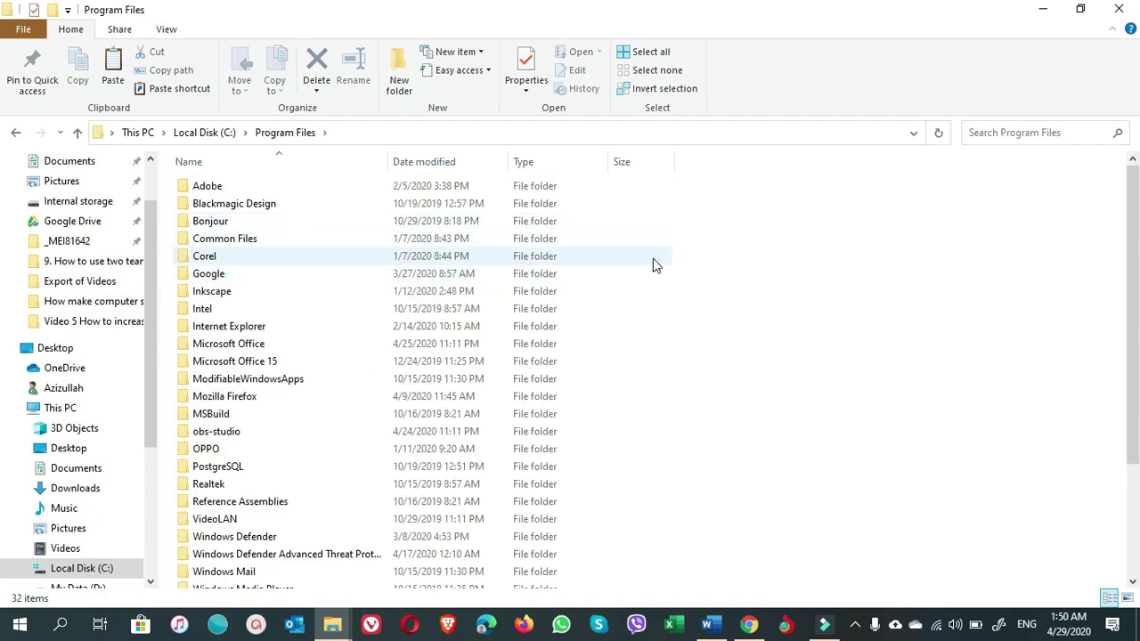
pyautogui.rightClick(814, 312)
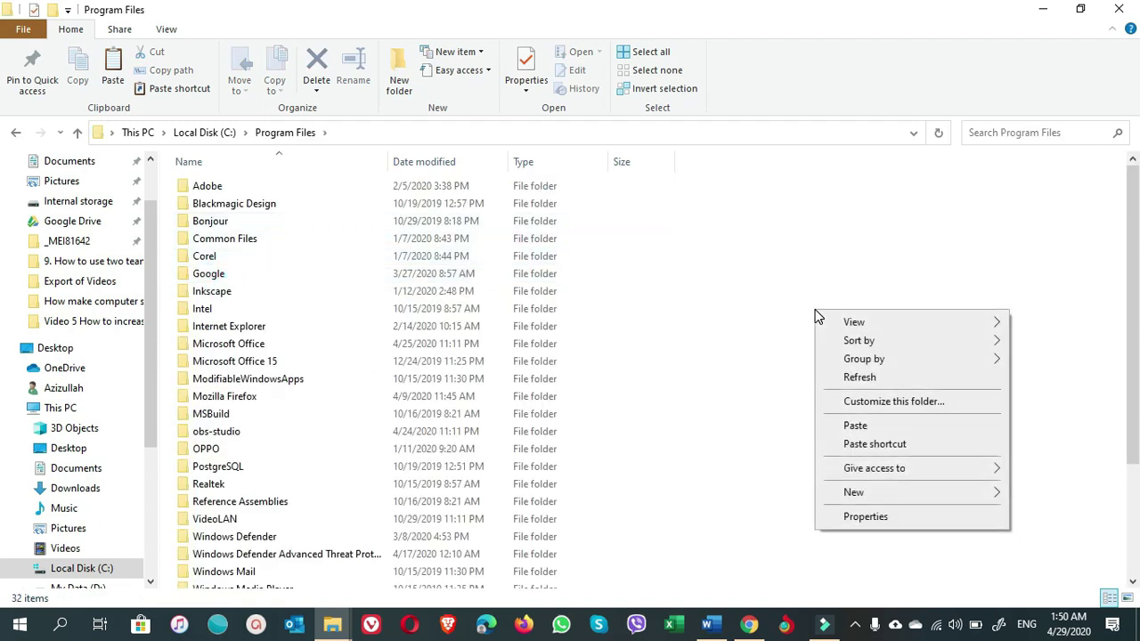
pyautogui.click(877, 426)
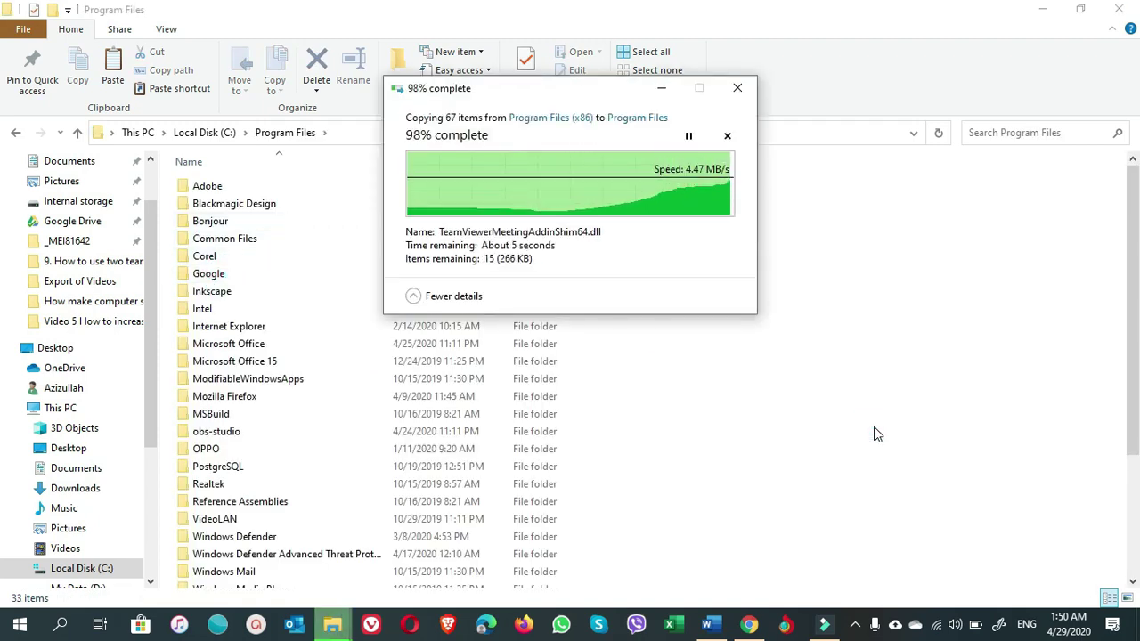
# - Create a desktop shortcut to the TeamViewer application in the pasted TeamViewer folder, and close the folder window
pyautogui.doubleClick(229, 519)
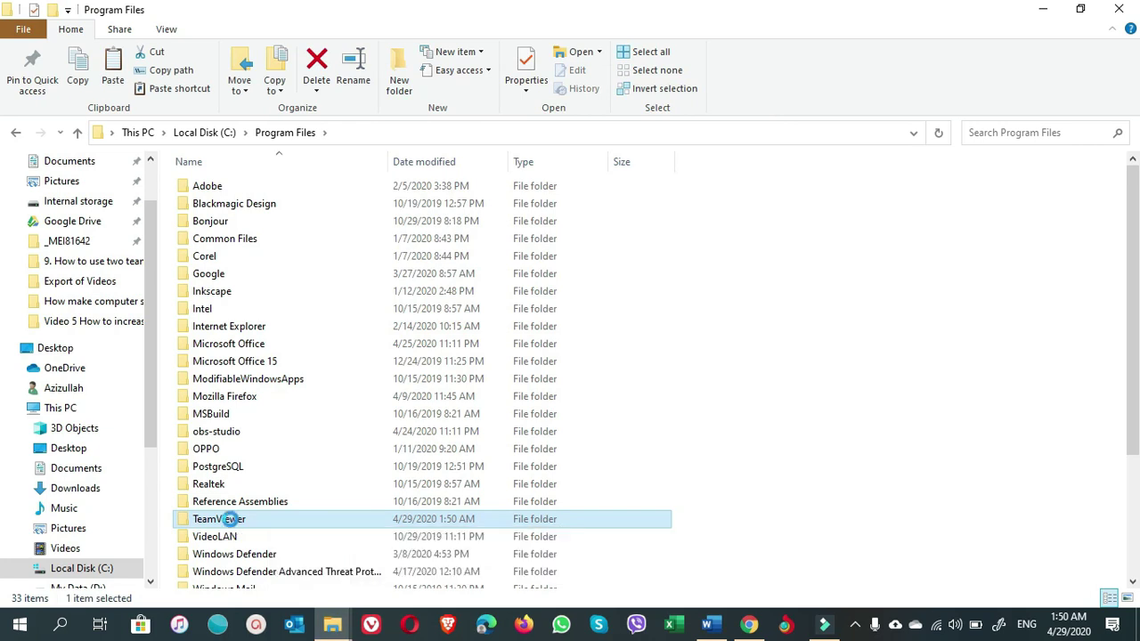
pyautogui.rightClick(230, 520)
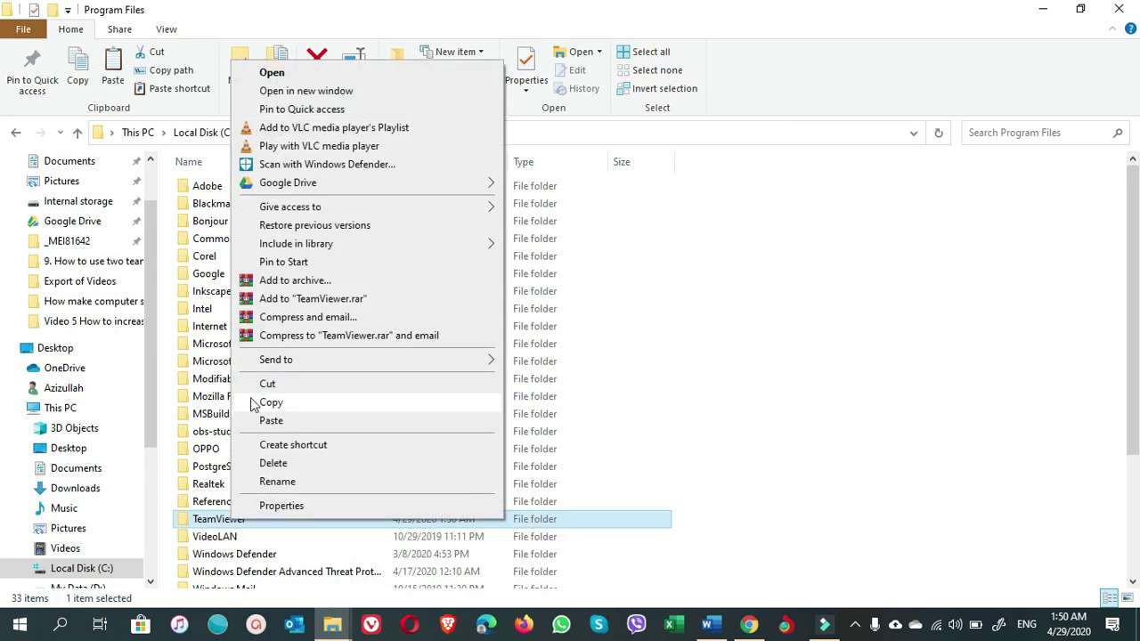
pyautogui.click(275, 73)
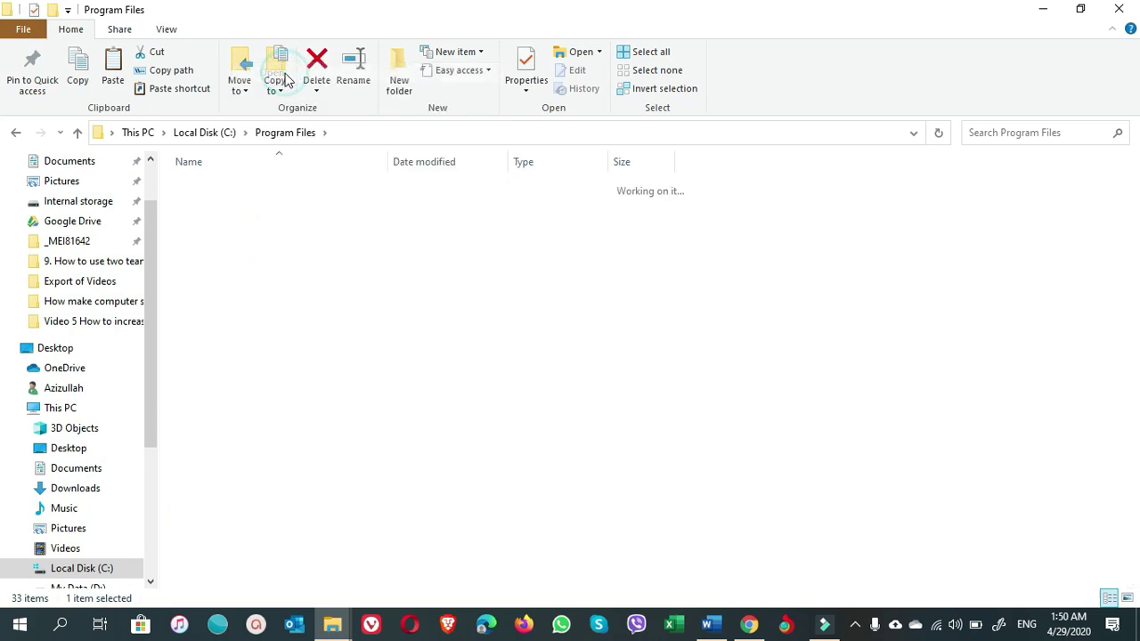
pyautogui.click(223, 259)
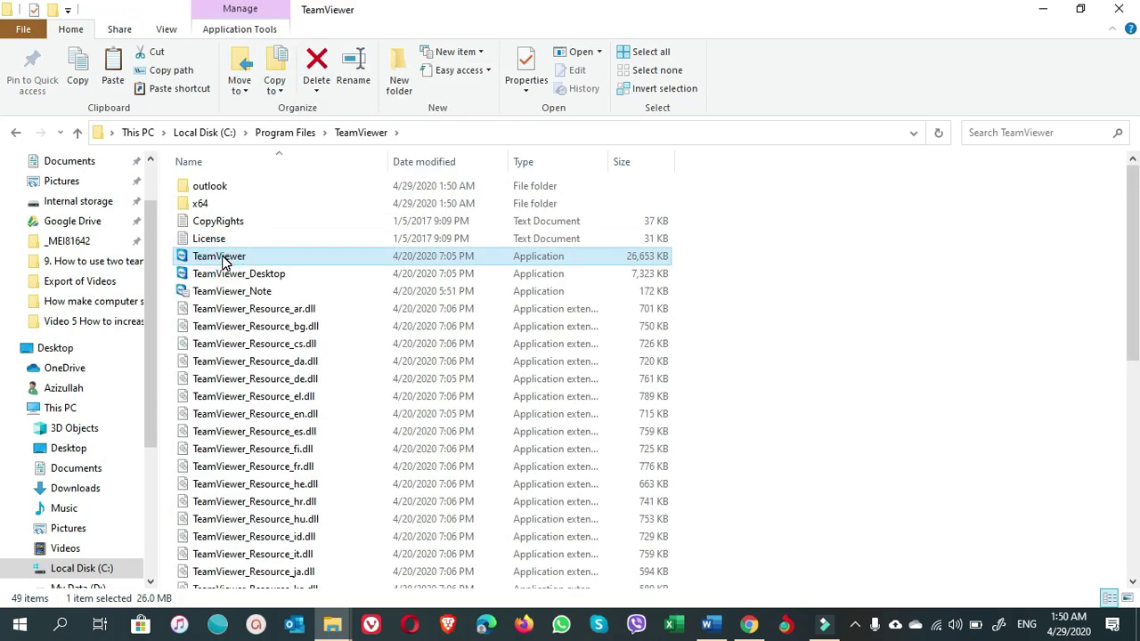
pyautogui.rightClick(225, 261)
pyautogui.moveTo(326, 454)
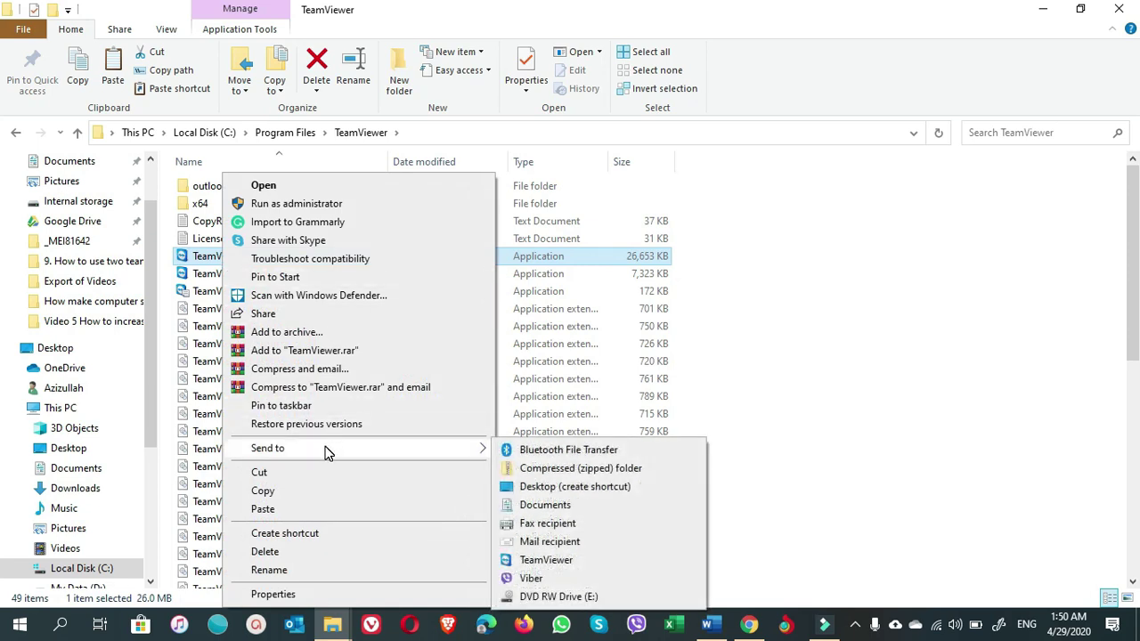
pyautogui.click(575, 488)
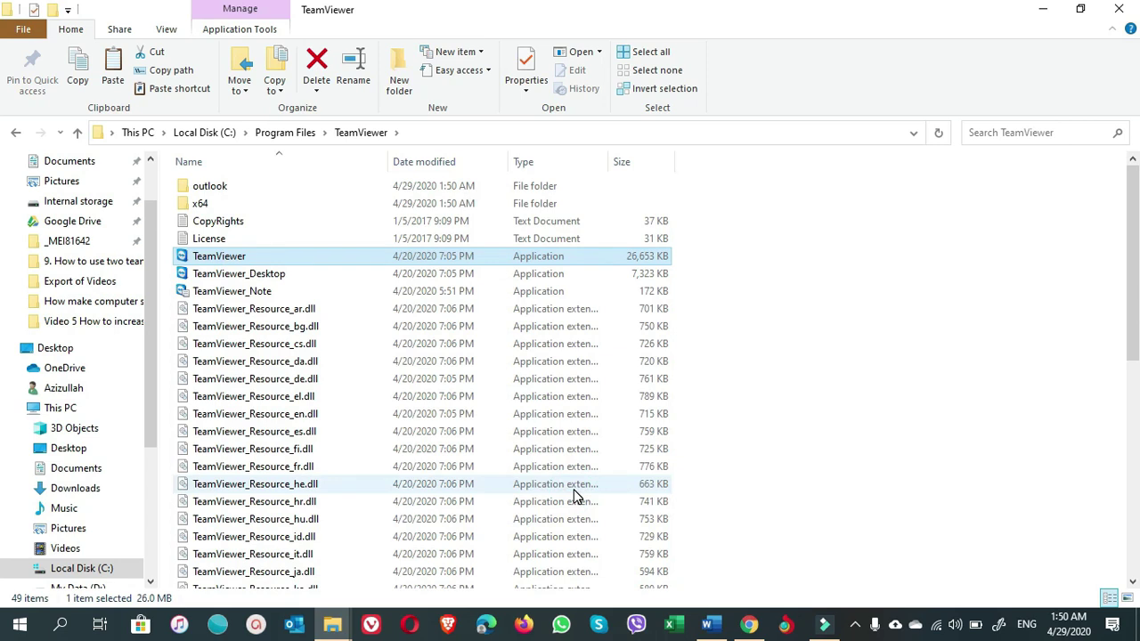
pyautogui.click(1122, 9)
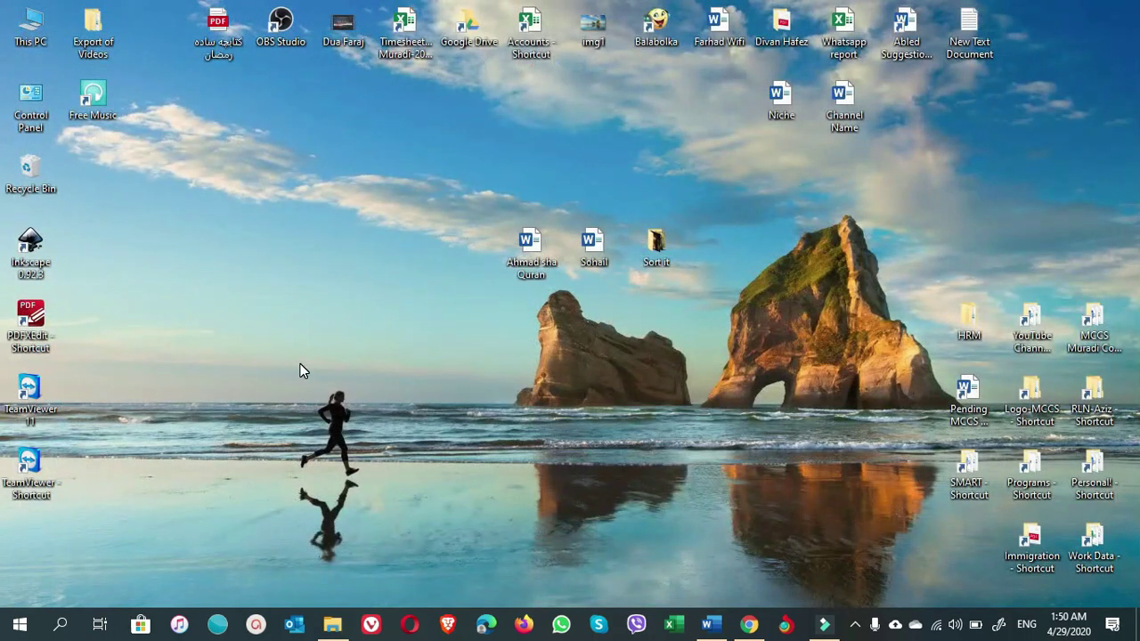
# - Rename the new TeamViewer desktop shortcut with the owner's first name and place it beneath the TeamViewer 11 shortcut
pyautogui.moveTo(32, 471); pyautogui.dragTo(304, 269)
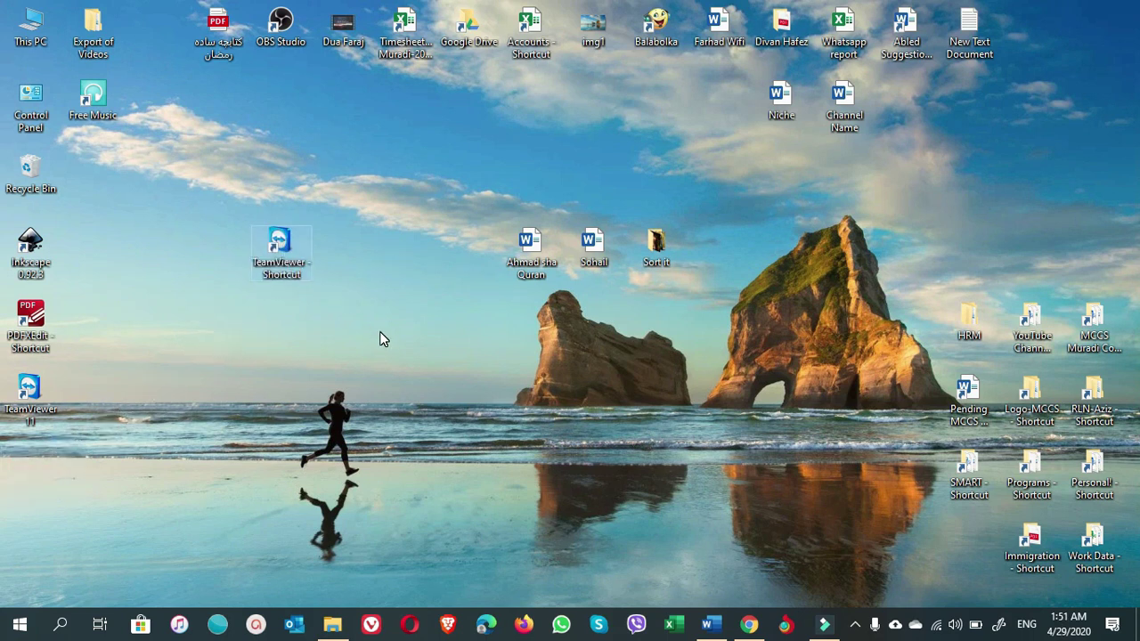
pyautogui.press('F2')
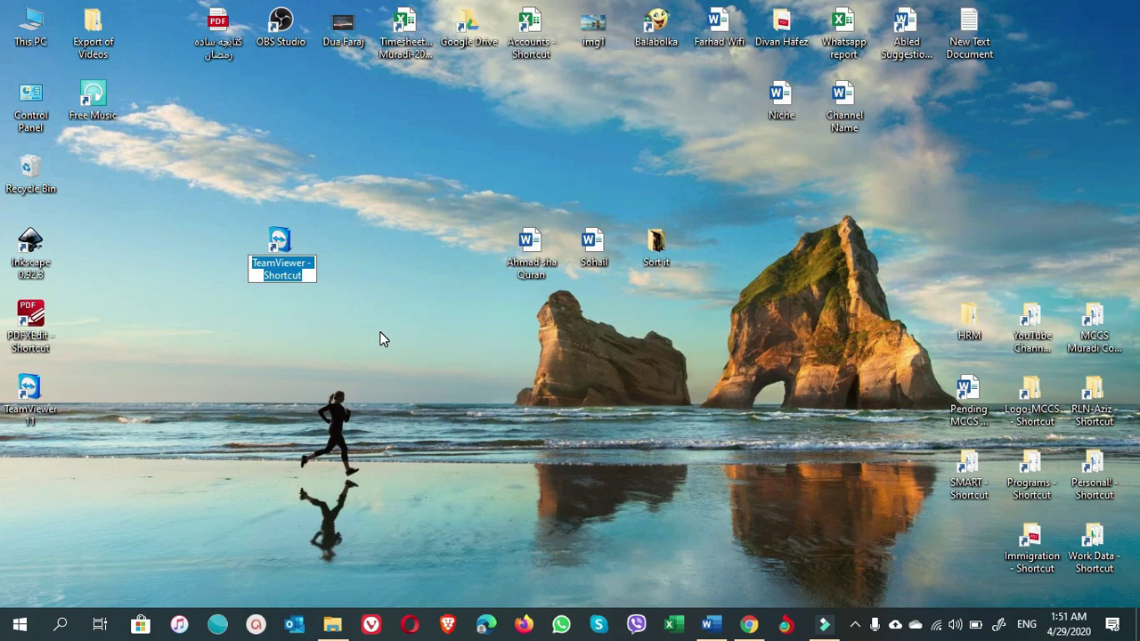
pyautogui.write('A')
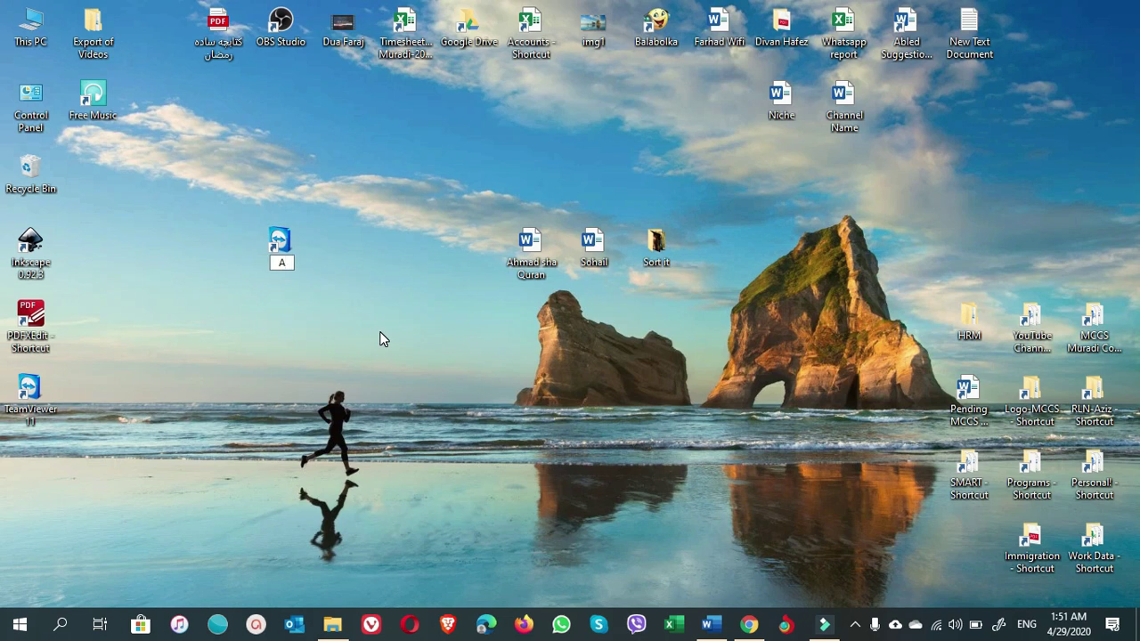
pyautogui.write('ziz')
pyautogui.moveTo(290, 254); pyautogui.dragTo(49, 481)
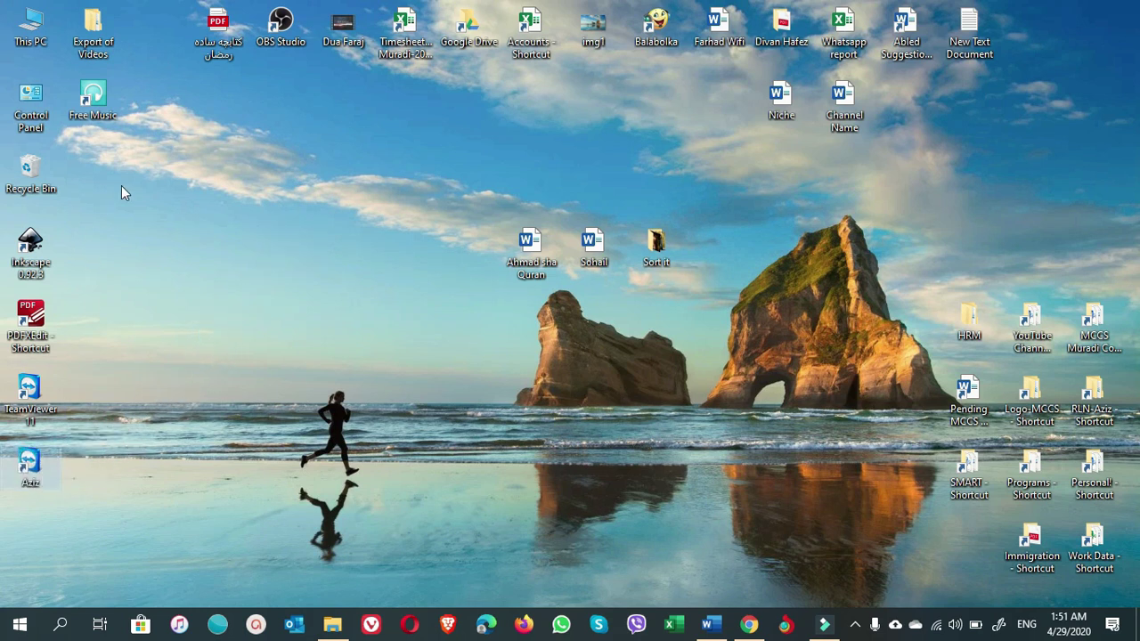
# - Open Control Panel's list of installed programs for uninstalling and maximize its window
pyautogui.click(30, 120)
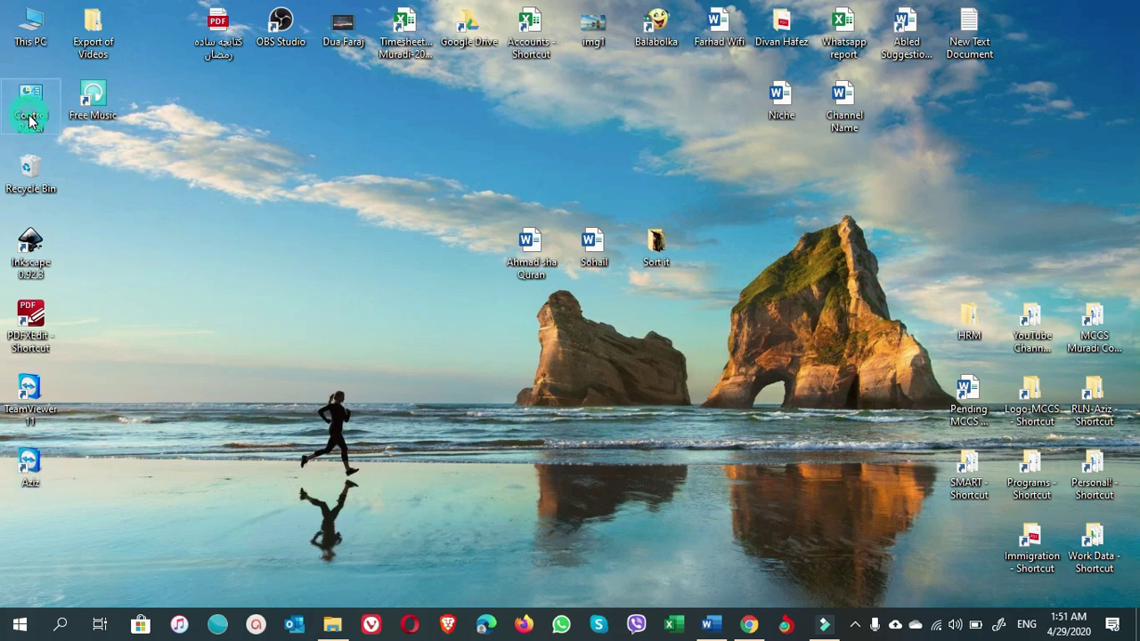
pyautogui.doubleClick(30, 106)
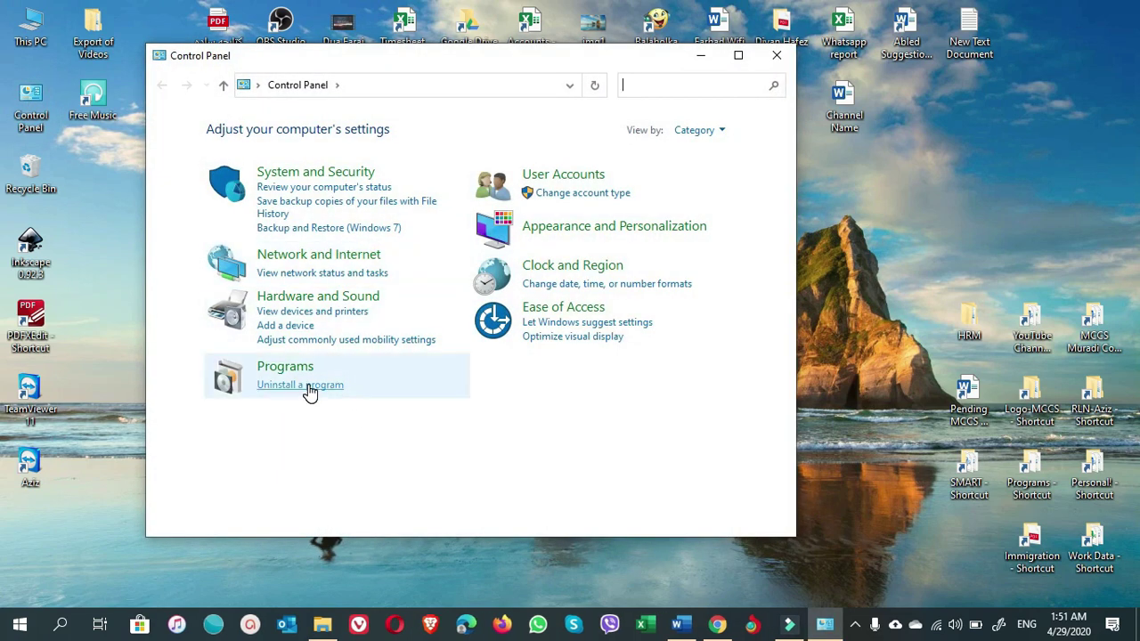
pyautogui.click(308, 388)
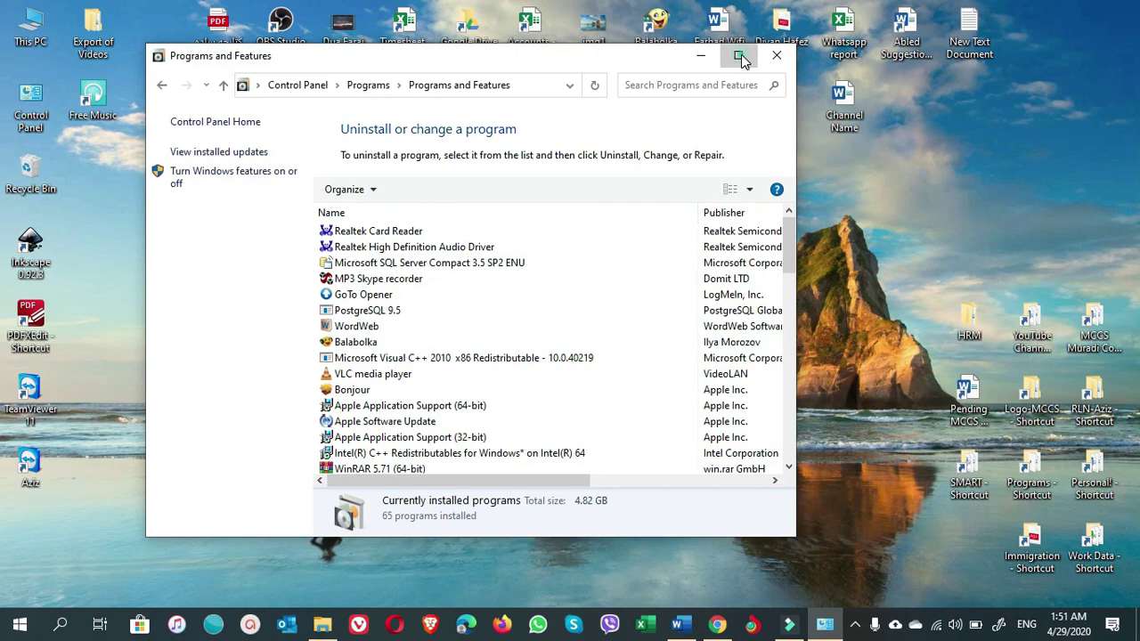
pyautogui.click(738, 55)
# - Uninstall TeamViewer 11 from C:\Program Files (x86)\TeamViewer, leaving Remove settings unchecked
pyautogui.scroll(-5, 387, 399)
pyautogui.scroll(-3, 356, 428)
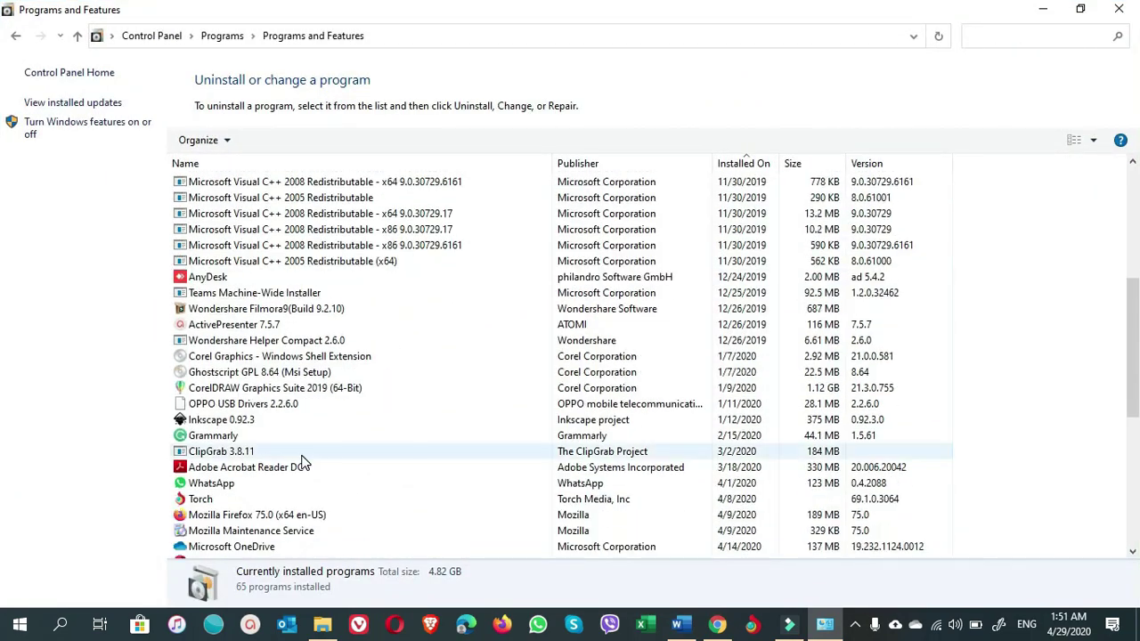
pyautogui.scroll(-5, 303, 462)
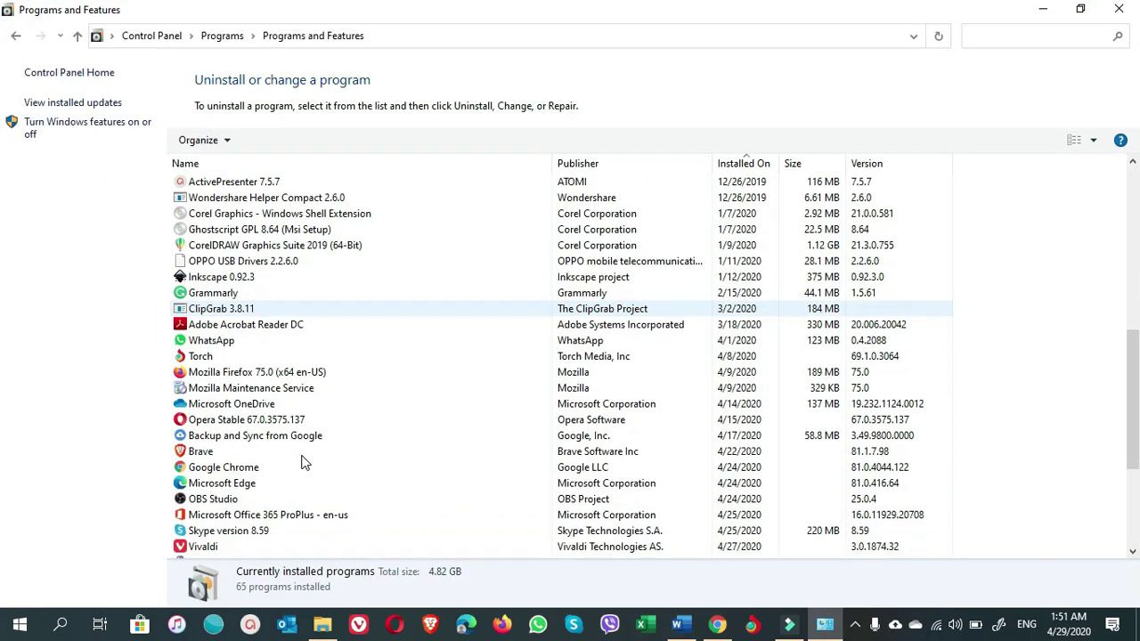
pyautogui.click(235, 548)
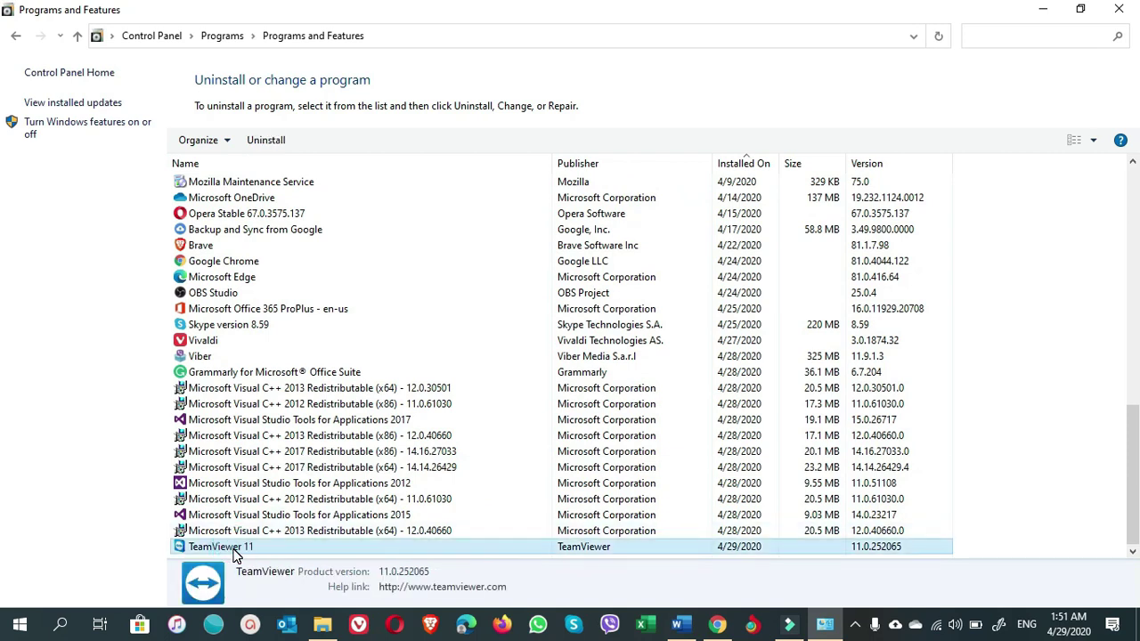
pyautogui.rightClick(236, 552)
pyautogui.click(271, 561)
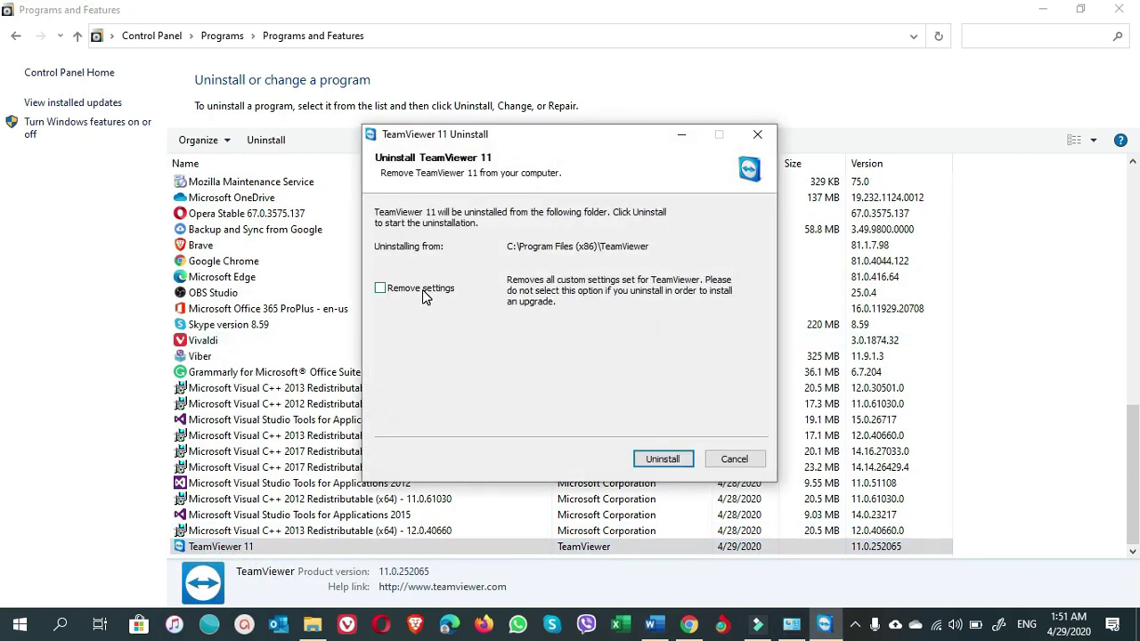
pyautogui.click(673, 458)
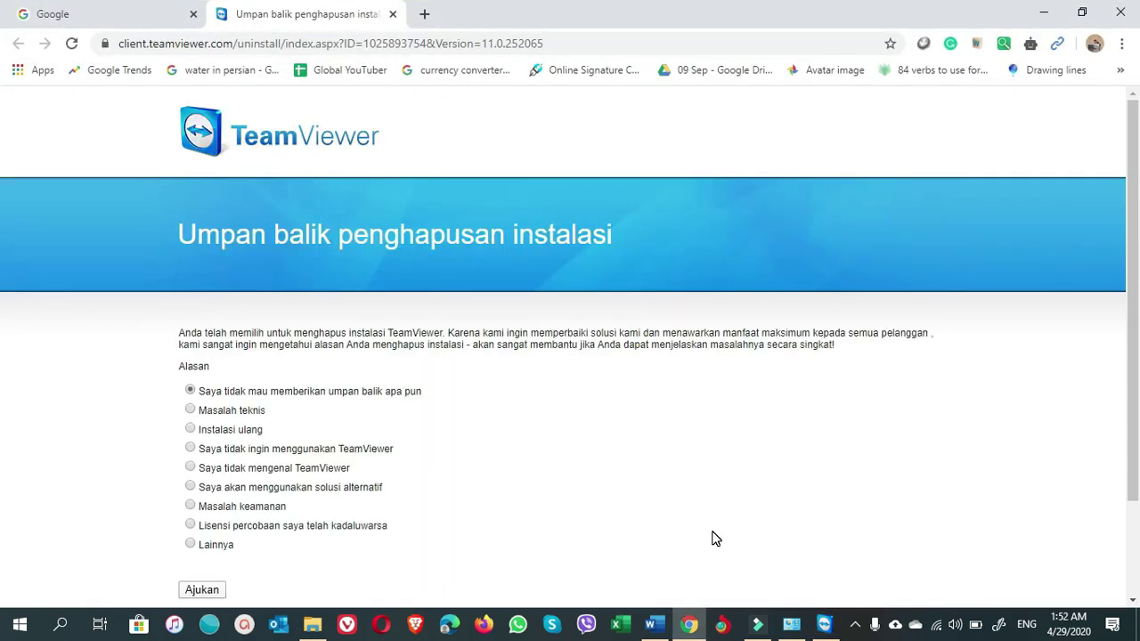
# - Put away the browser's uninstall feedback page and the Programs and Features window, and refresh the desktop
pyautogui.click(688, 624)
pyautogui.click(660, 456)
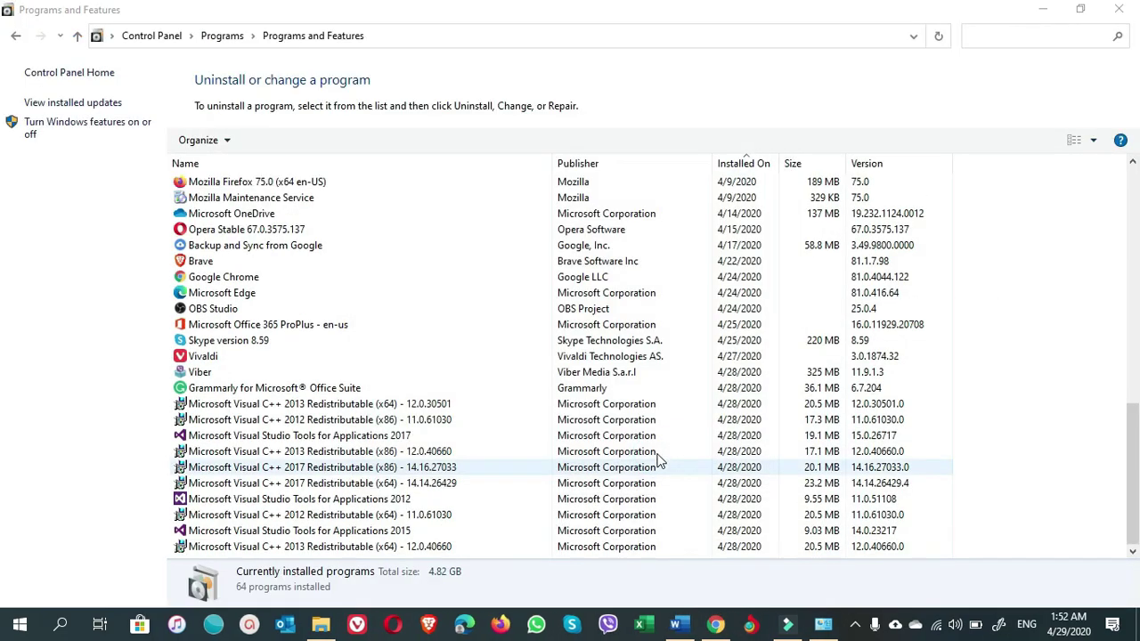
pyautogui.click(1039, 11)
pyautogui.rightClick(320, 198)
pyautogui.click(397, 245)
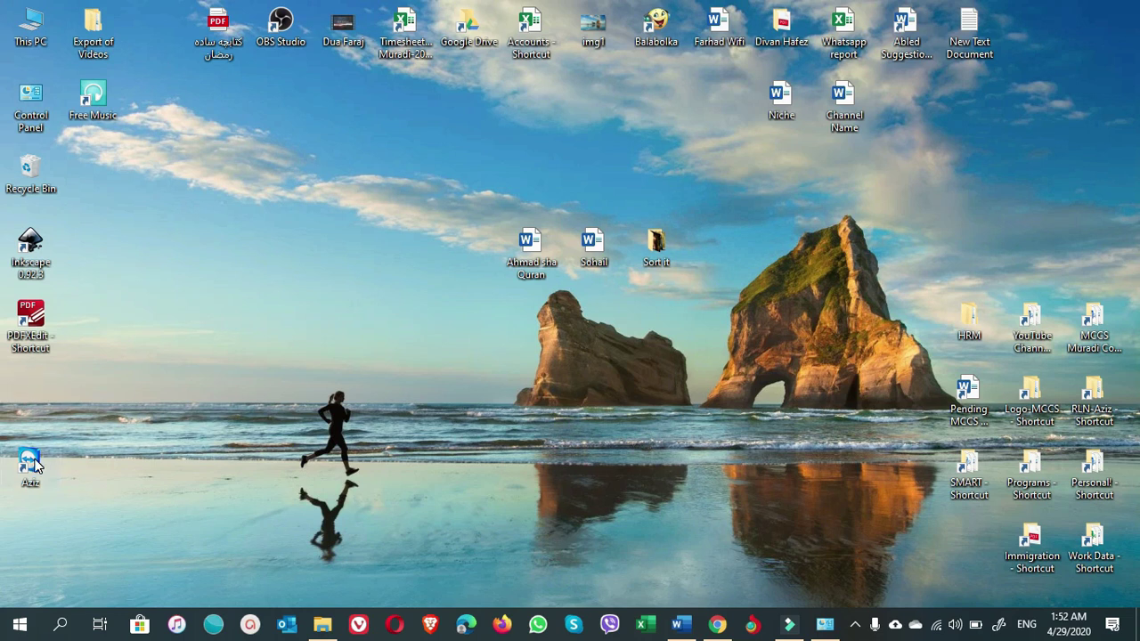
# - Move the renamed TeamViewer shortcut directly beneath the PDFXEdit shortcut and open TeamViewer from it
pyautogui.moveTo(34, 465); pyautogui.dragTo(33, 399)
pyautogui.rightClick(33, 399)
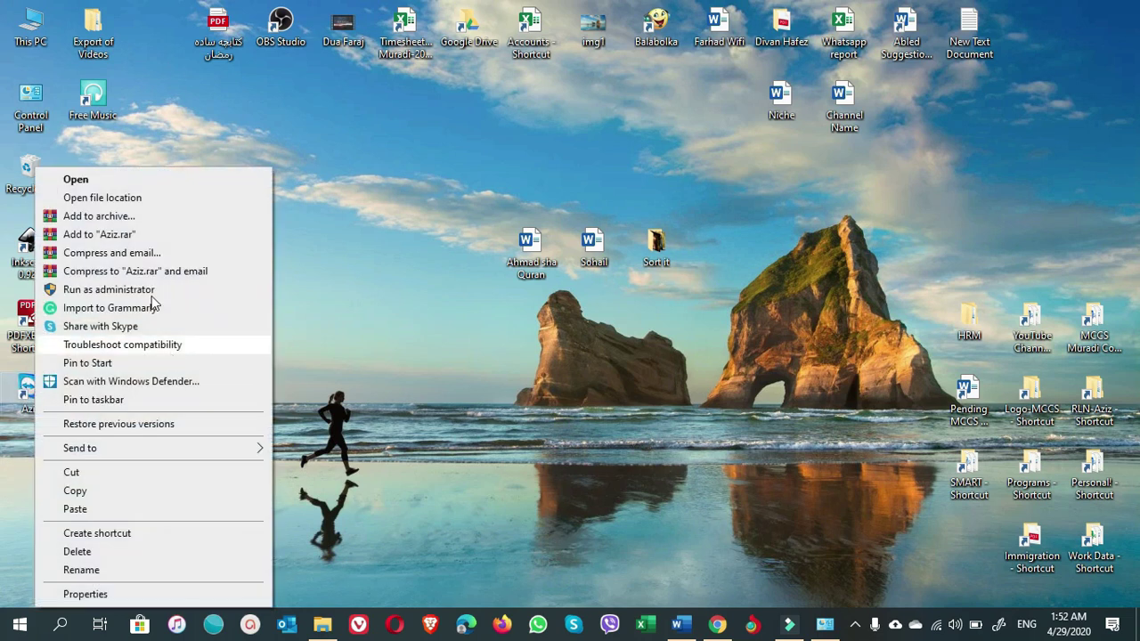
pyautogui.click(89, 179)
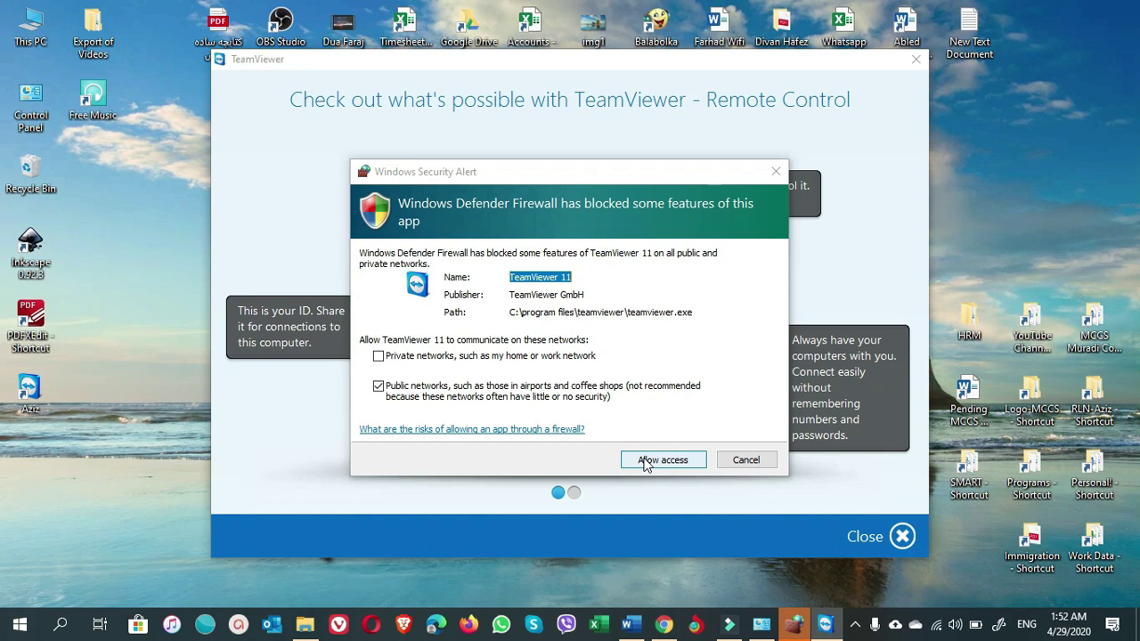
# - Allow TeamViewer 11 through the firewall on public networks and close its Remote Control introduction
pyautogui.click(659, 461)
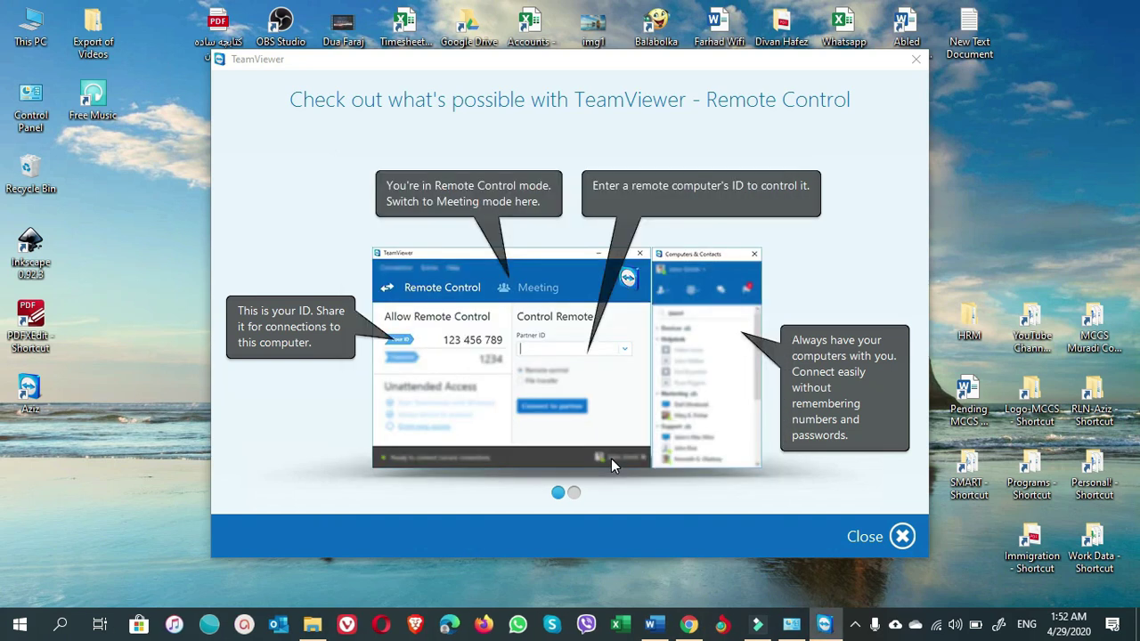
pyautogui.click(877, 538)
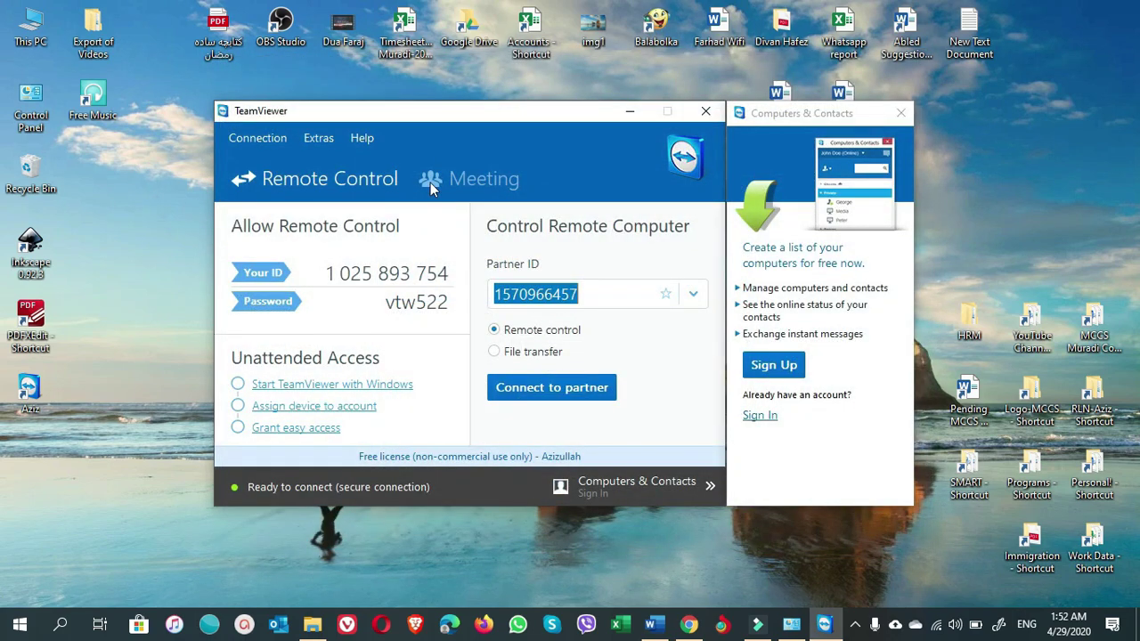
pyautogui.moveTo(485, 117)
pyautogui.mouseDown()
pyautogui.moveTo(388, 122)
pyautogui.moveTo(597, 134)
pyautogui.moveTo(390, 153)
pyautogui.moveTo(427, 88)
pyautogui.moveTo(478, 114)
pyautogui.mouseUp()
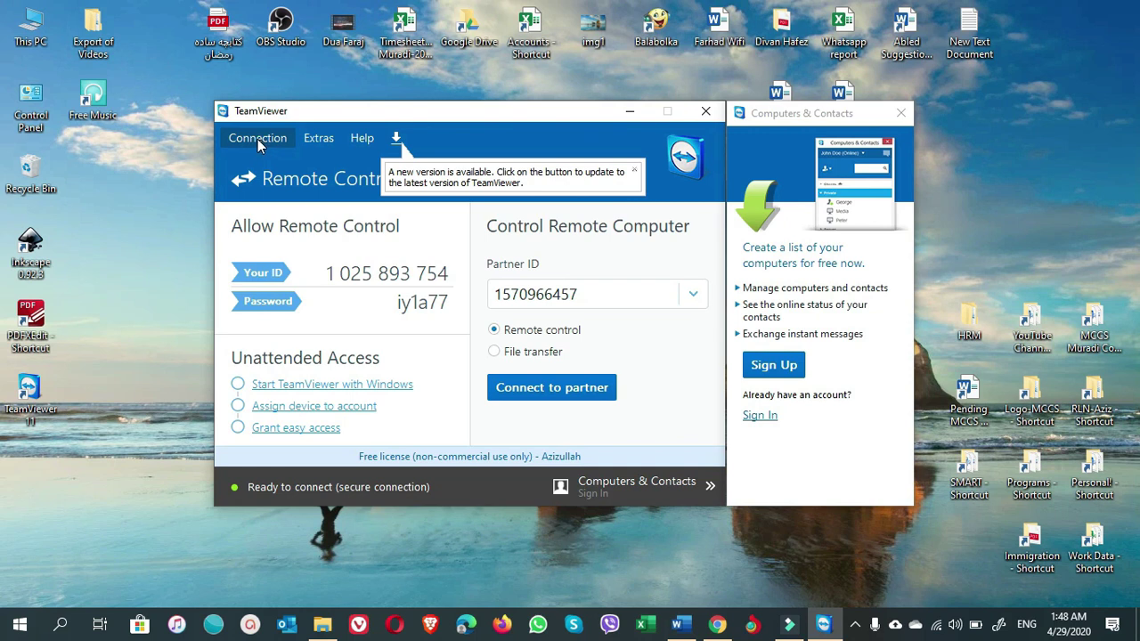
# - Exit TeamViewer completely and open the Downloads folder from This PC
pyautogui.click(258, 139)
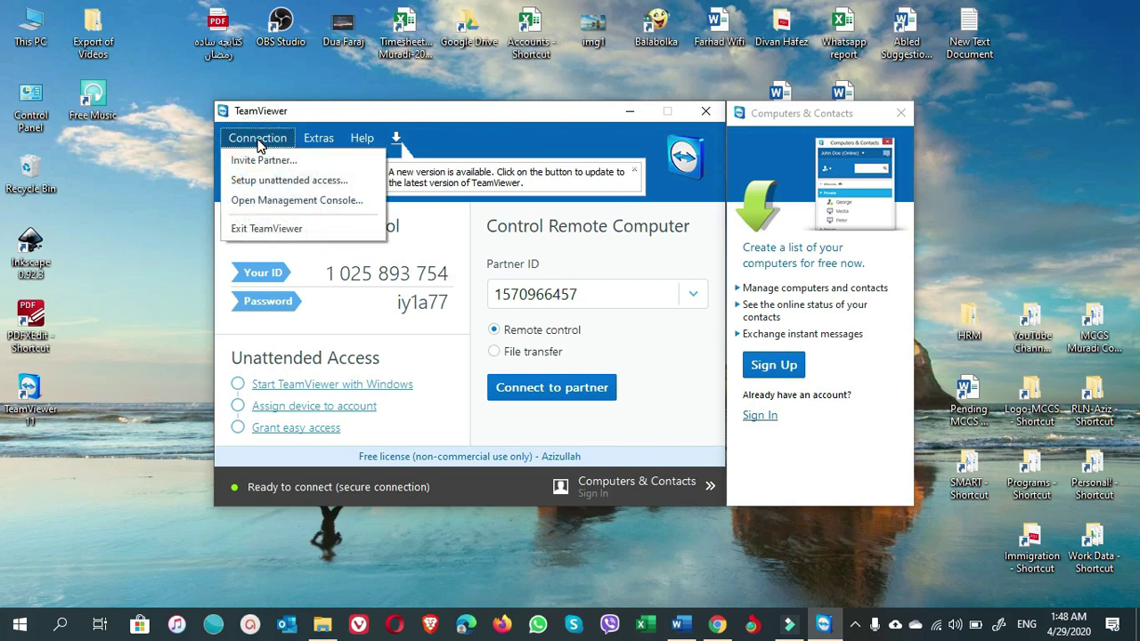
pyautogui.click(287, 230)
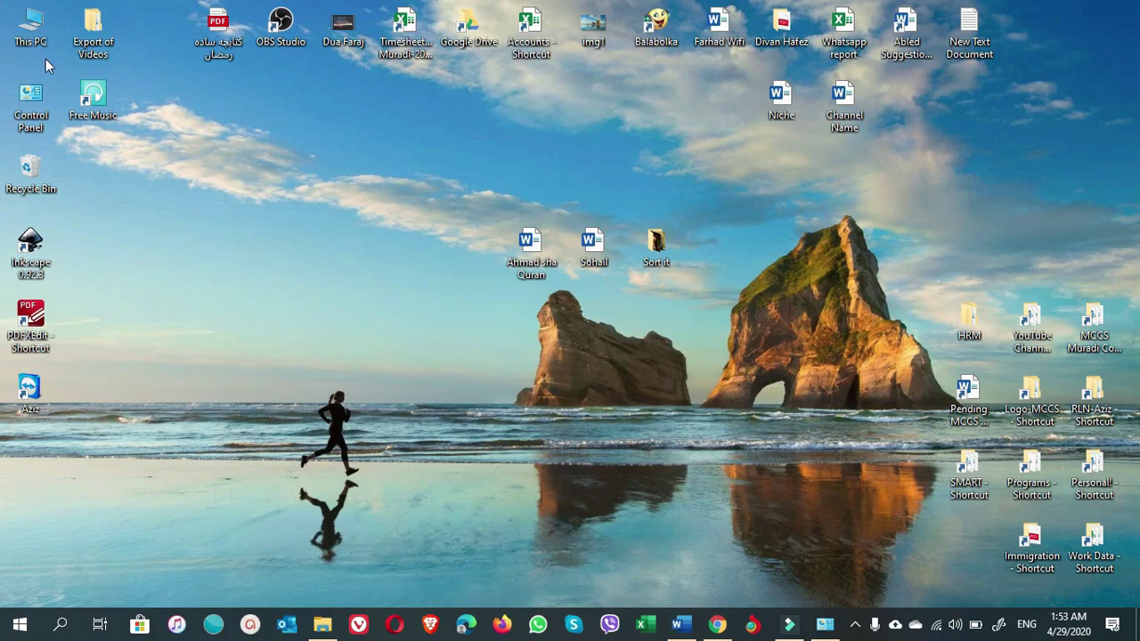
pyautogui.click(40, 34)
pyautogui.doubleClick(40, 33)
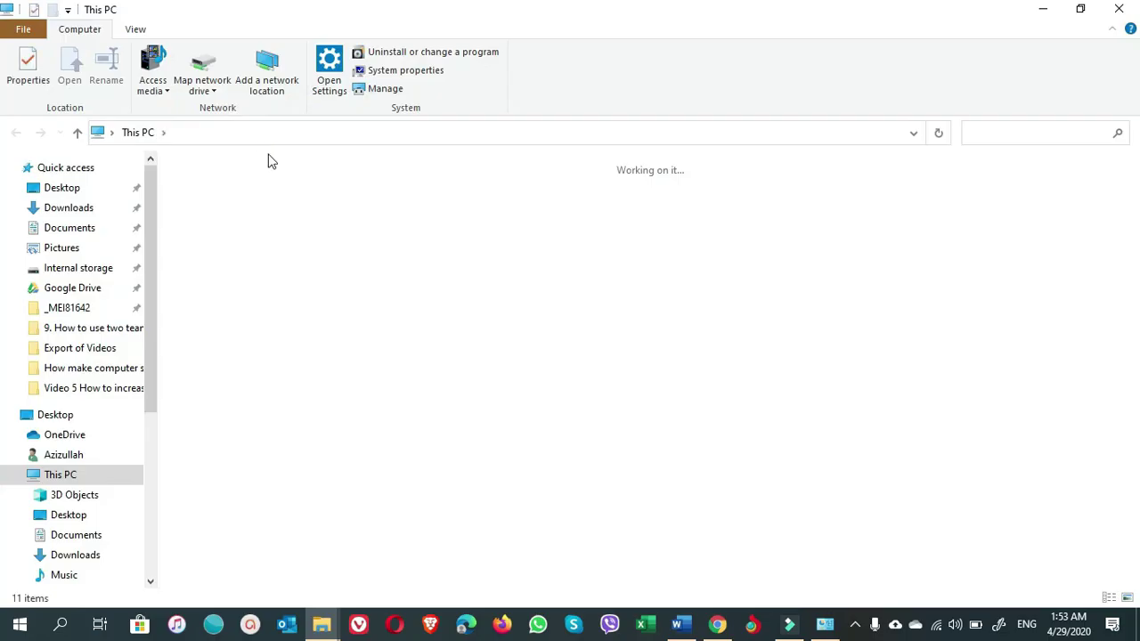
pyautogui.click(75, 208)
# - Install TeamViewer 11 again by running TeamViewer_Setup (1) from Downloads, and close the folder window
pyautogui.doubleClick(233, 239)
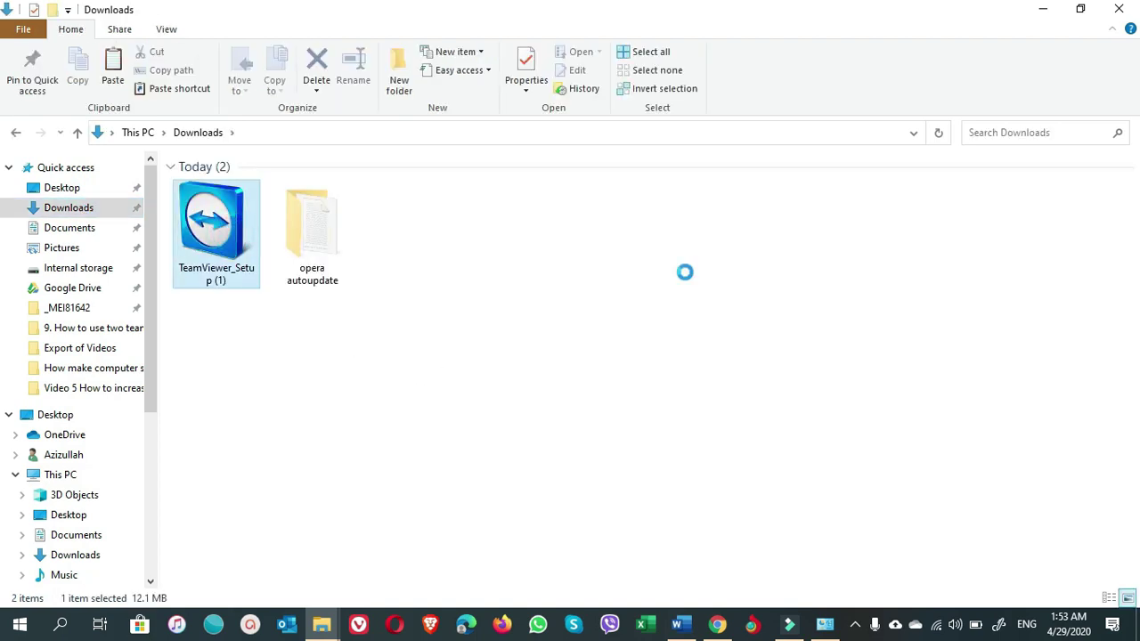
pyautogui.hotkey('shift', 'F10')
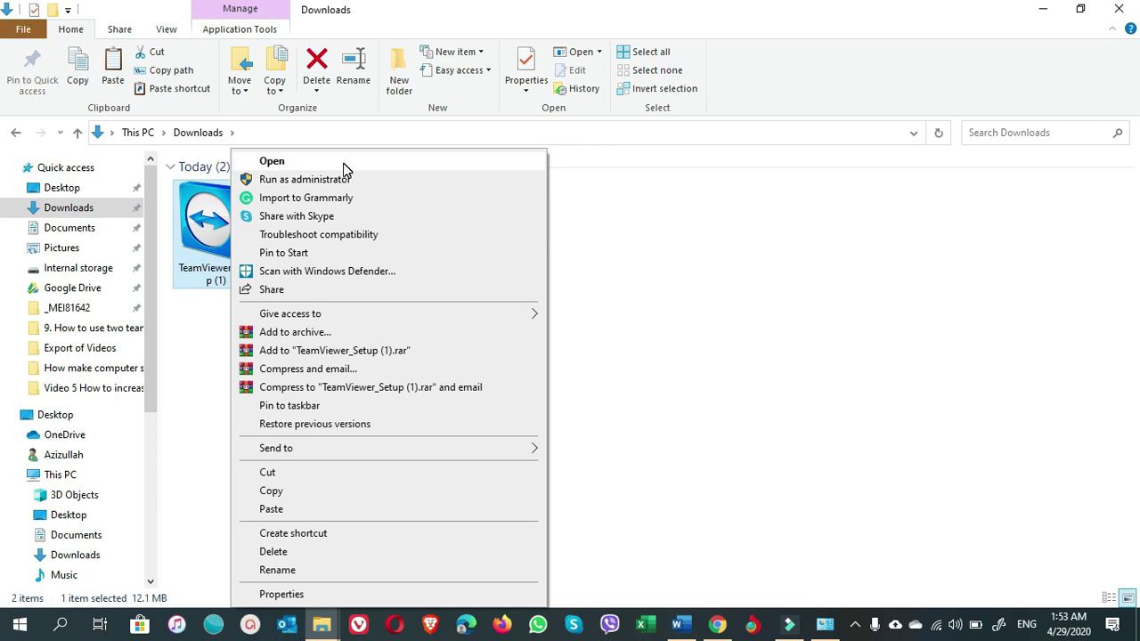
pyautogui.click(344, 163)
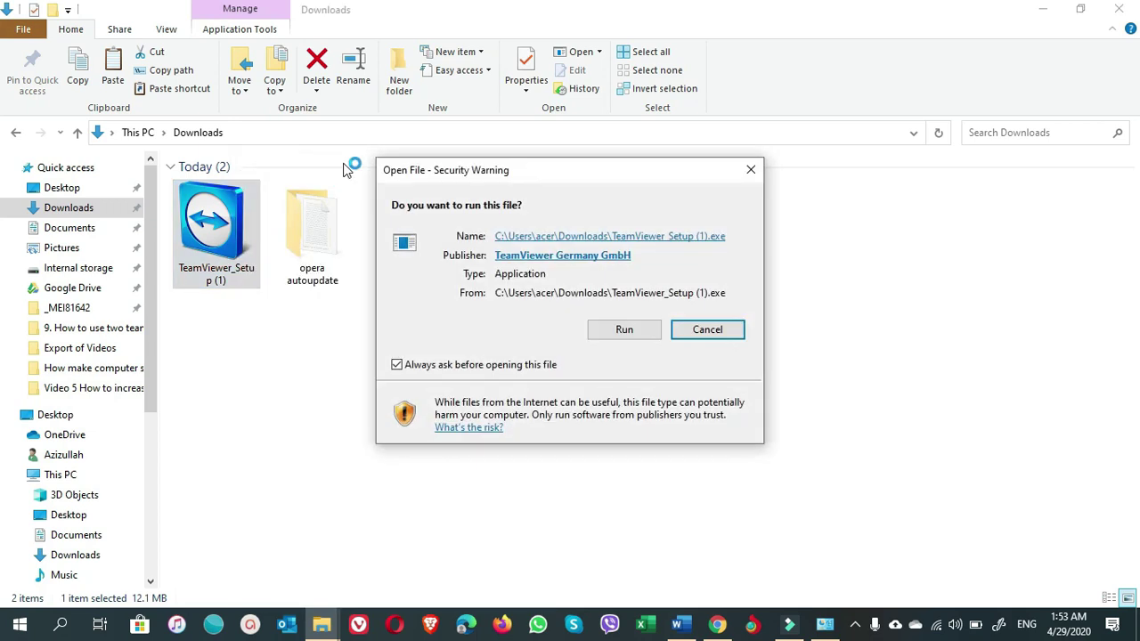
pyautogui.click(625, 330)
pyautogui.click(387, 365)
pyautogui.click(685, 465)
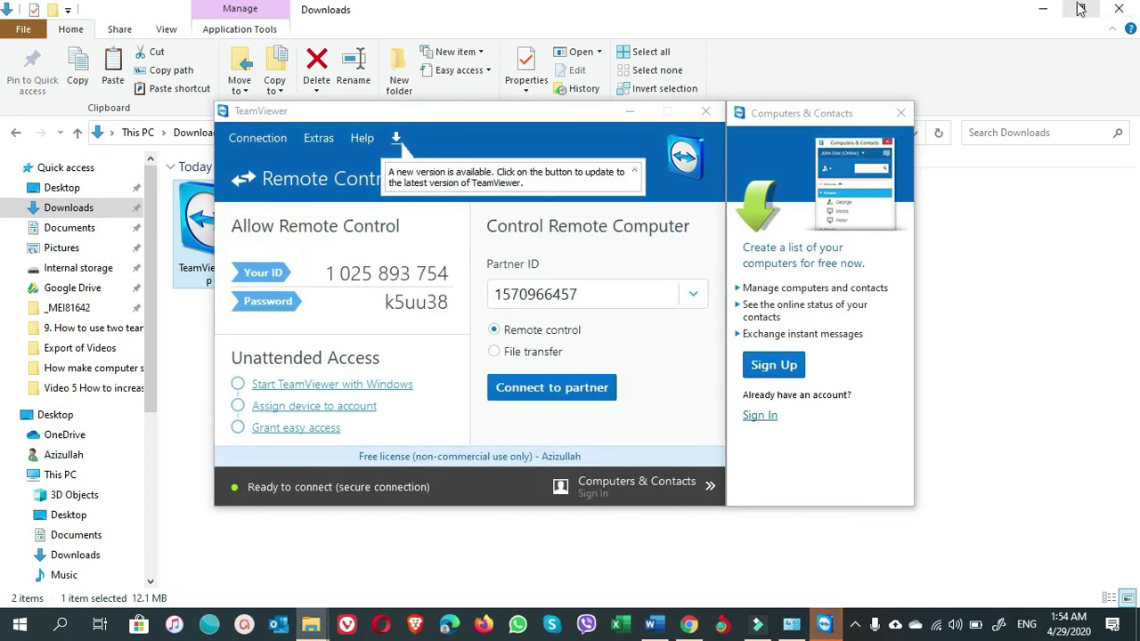
pyautogui.click(1119, 9)
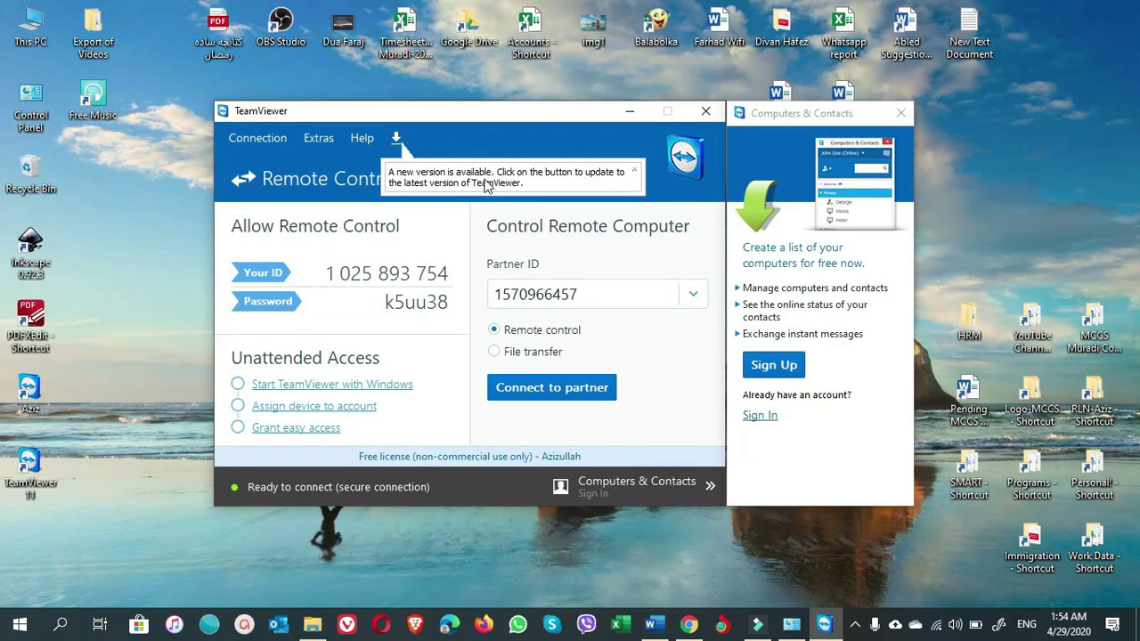
pyautogui.moveTo(514, 113); pyautogui.dragTo(532, 133)
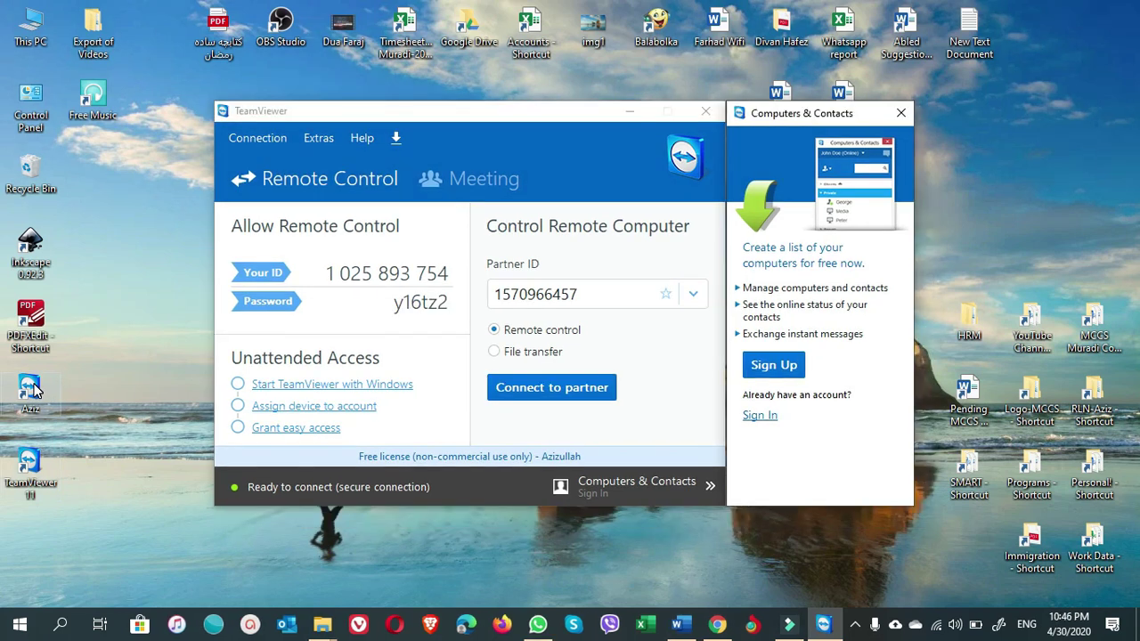
# - Exit the running TeamViewer and open the copied version from the renamed desktop shortcut
pyautogui.click(267, 141)
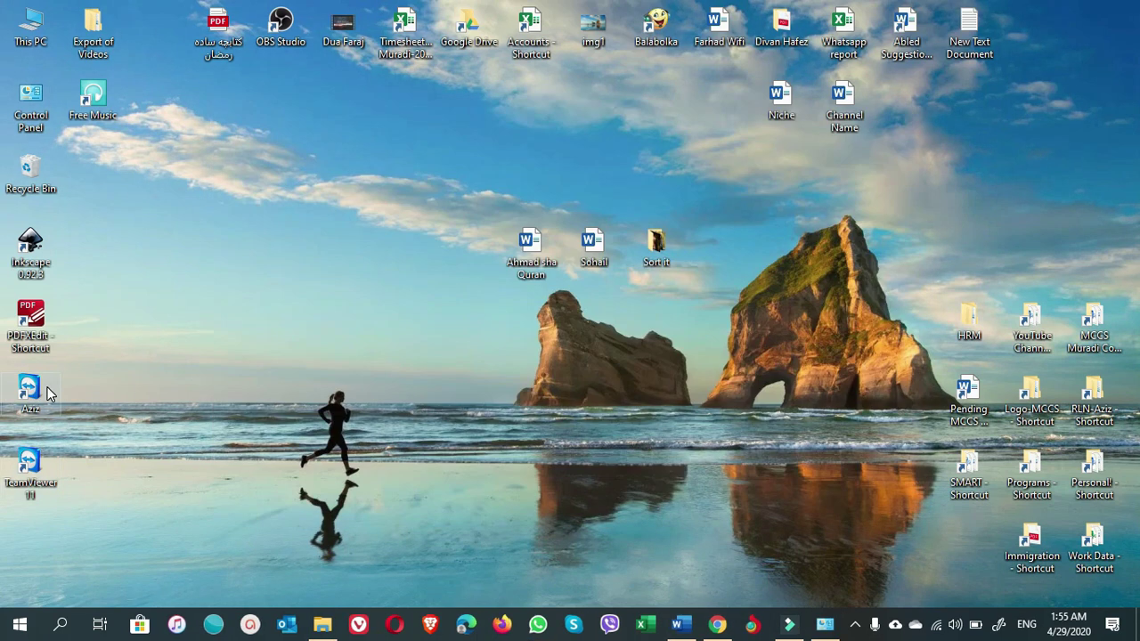
pyautogui.rightClick(49, 395)
pyautogui.click(102, 182)
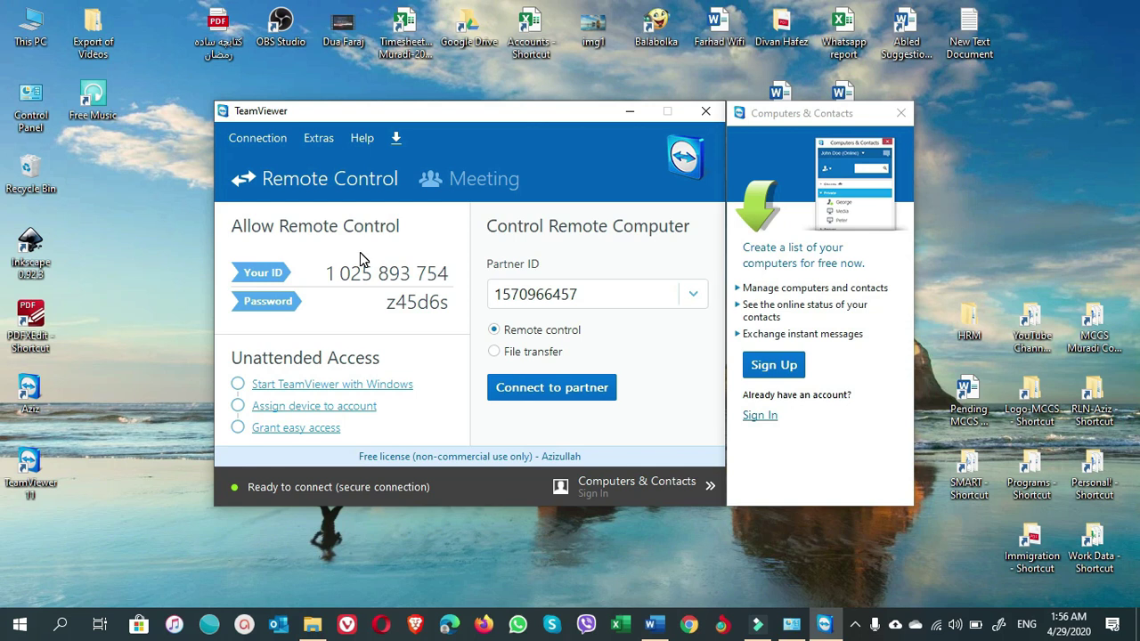
# - View the update offer in the copied TeamViewer, decline the update, and exit TeamViewer
pyautogui.click(397, 140)
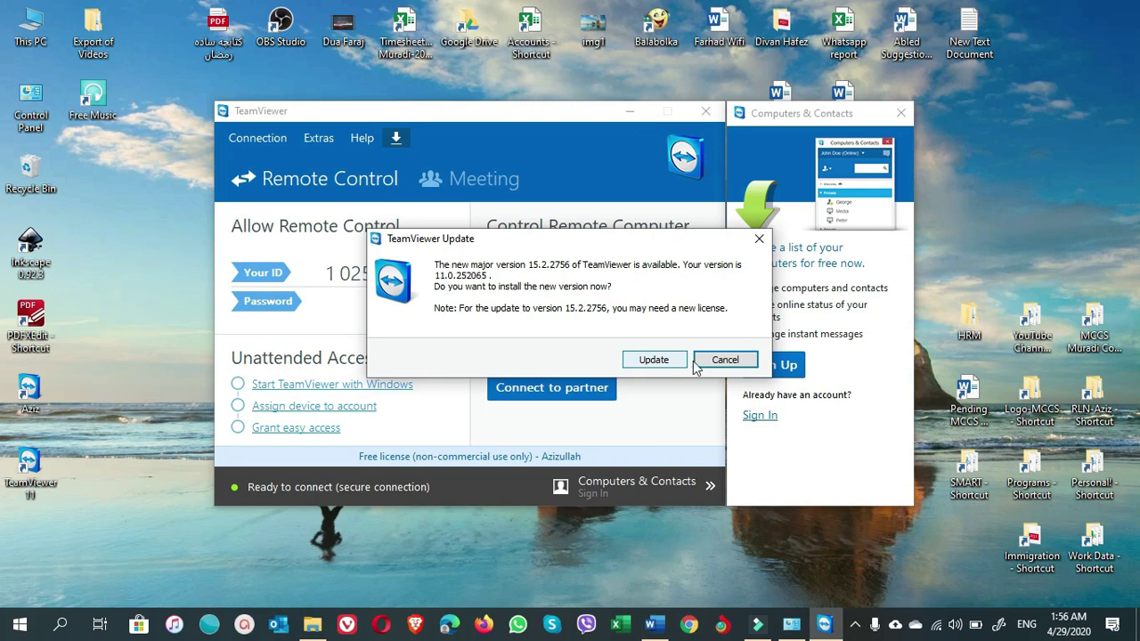
pyautogui.click(723, 362)
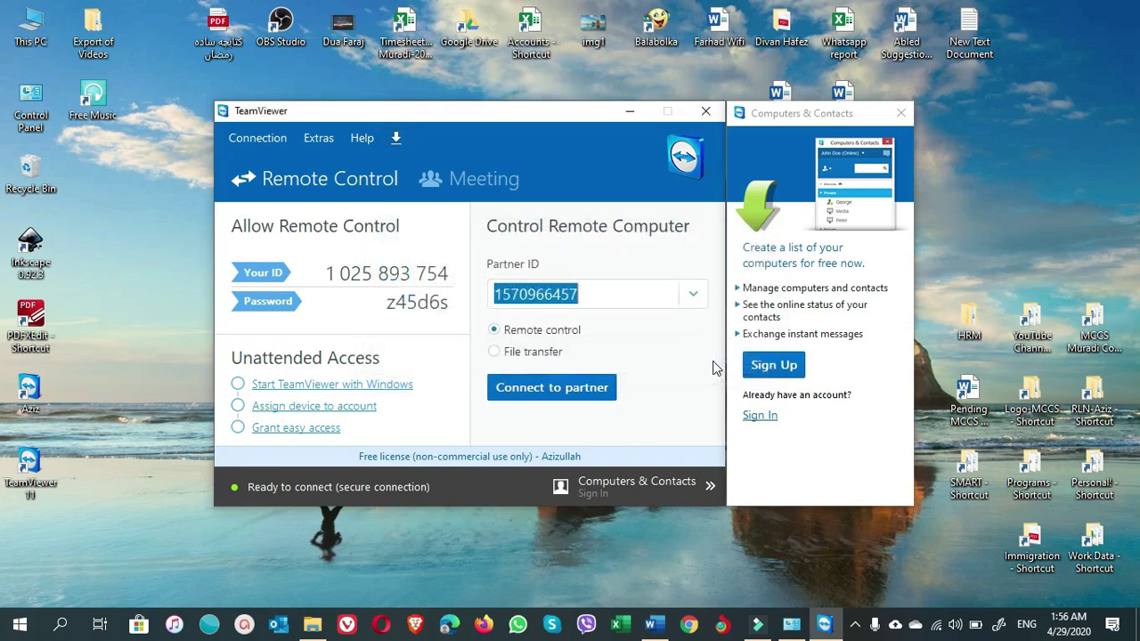
pyautogui.click(258, 140)
pyautogui.click(267, 229)
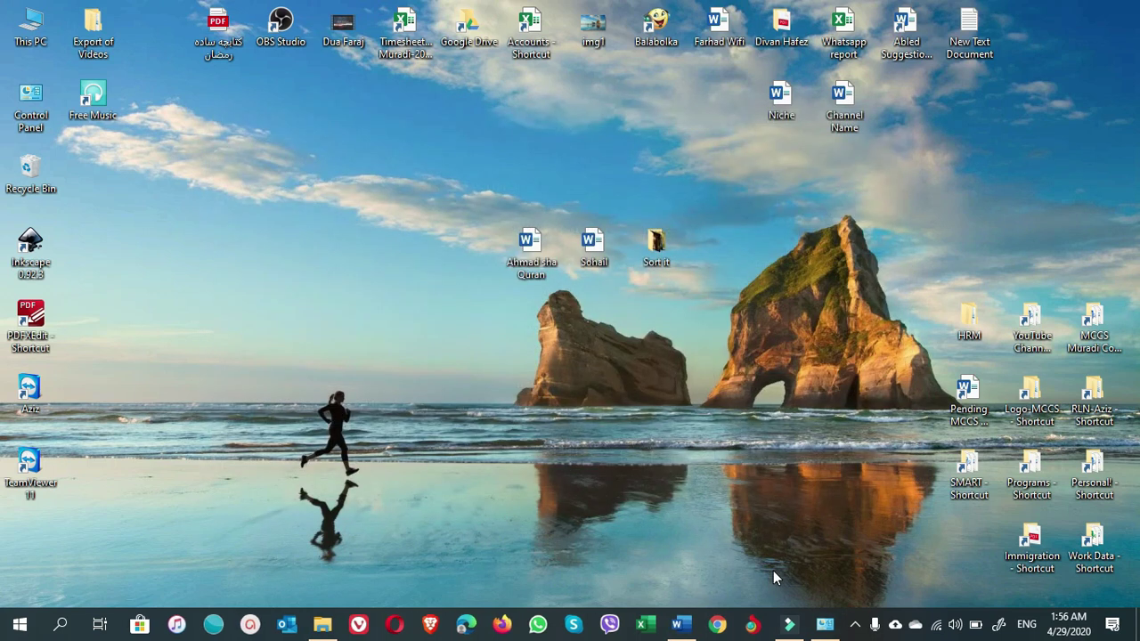
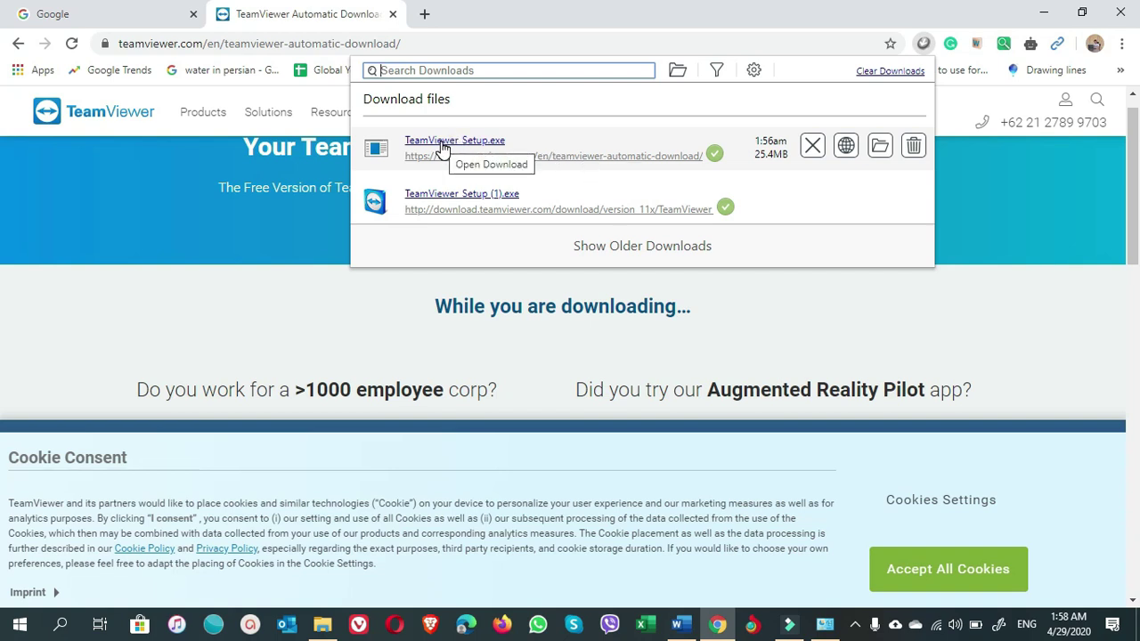
pyautogui.click(879, 147)
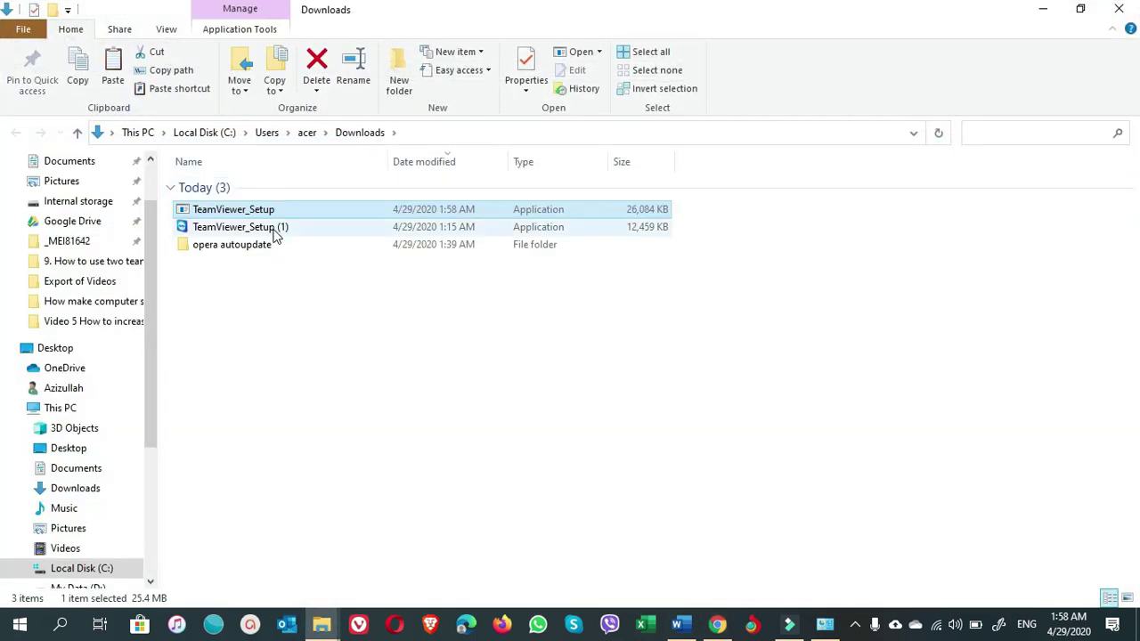
pyautogui.click(279, 228)
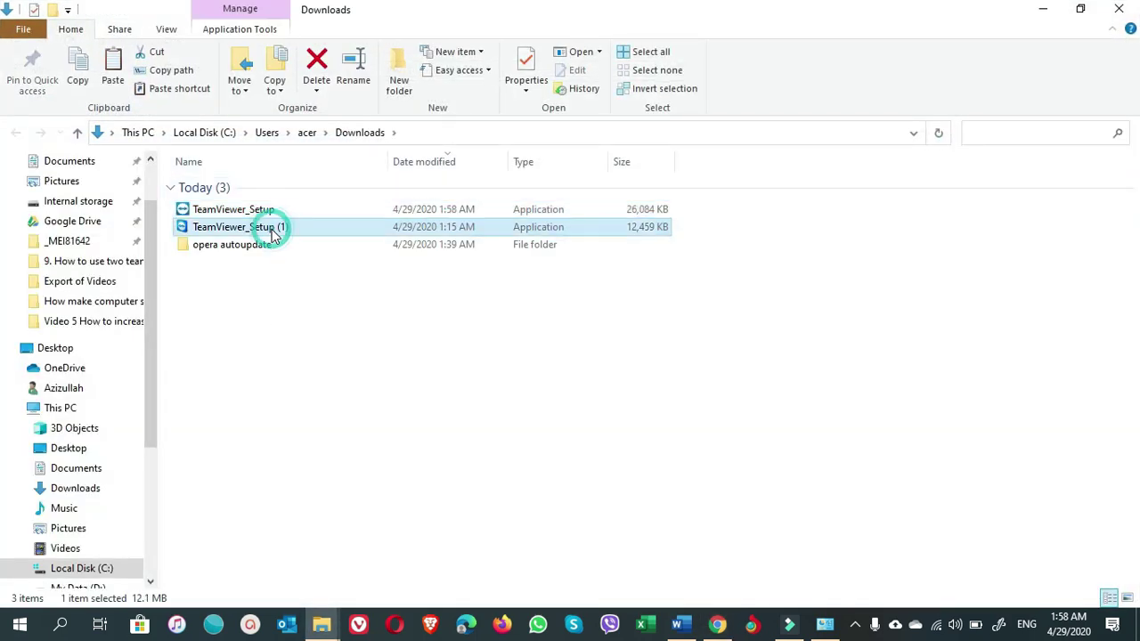
pyautogui.doubleClick(225, 211)
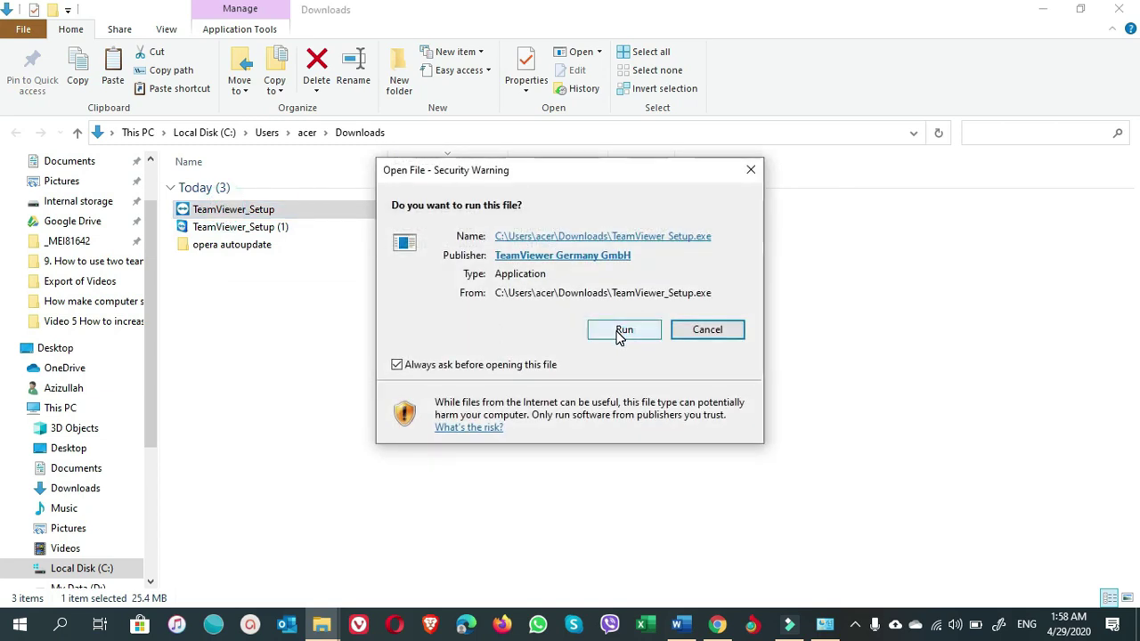
pyautogui.click(707, 329)
pyautogui.click(1119, 11)
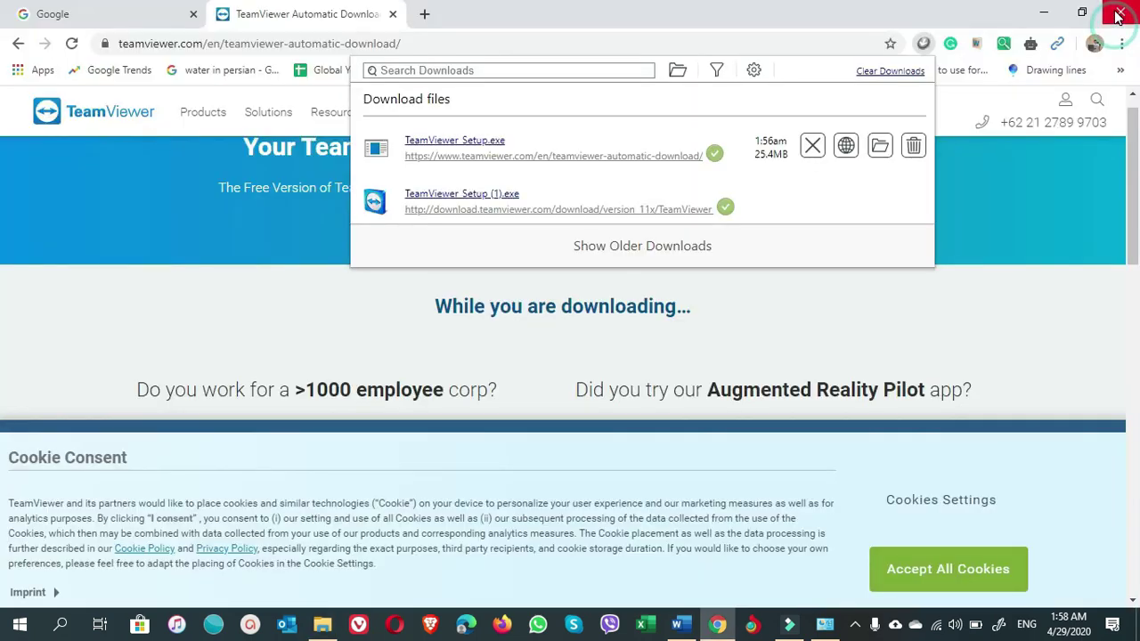
pyautogui.click(1119, 10)
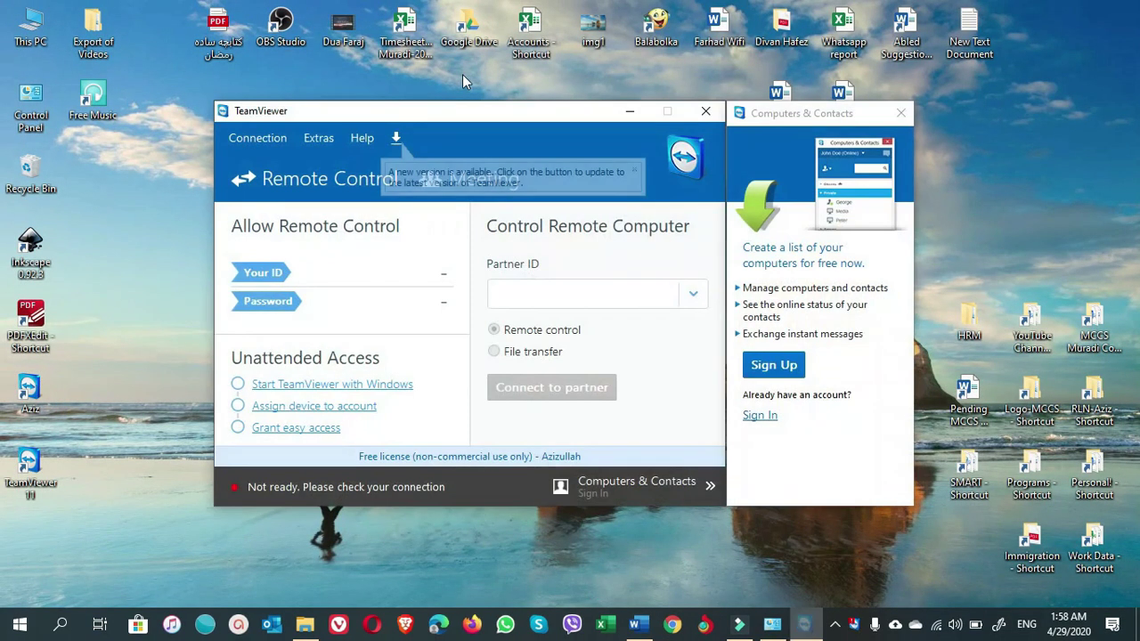
# - Update the installed TeamViewer 11 to version 15.2.2756 and dismiss the What's new window
pyautogui.click(397, 140)
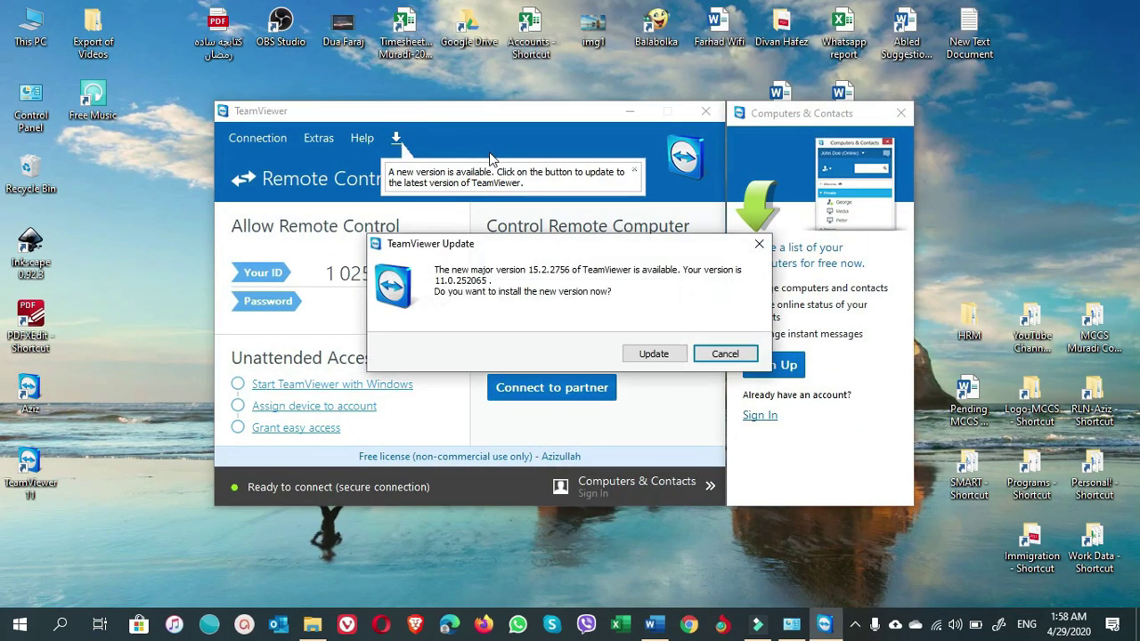
pyautogui.click(653, 354)
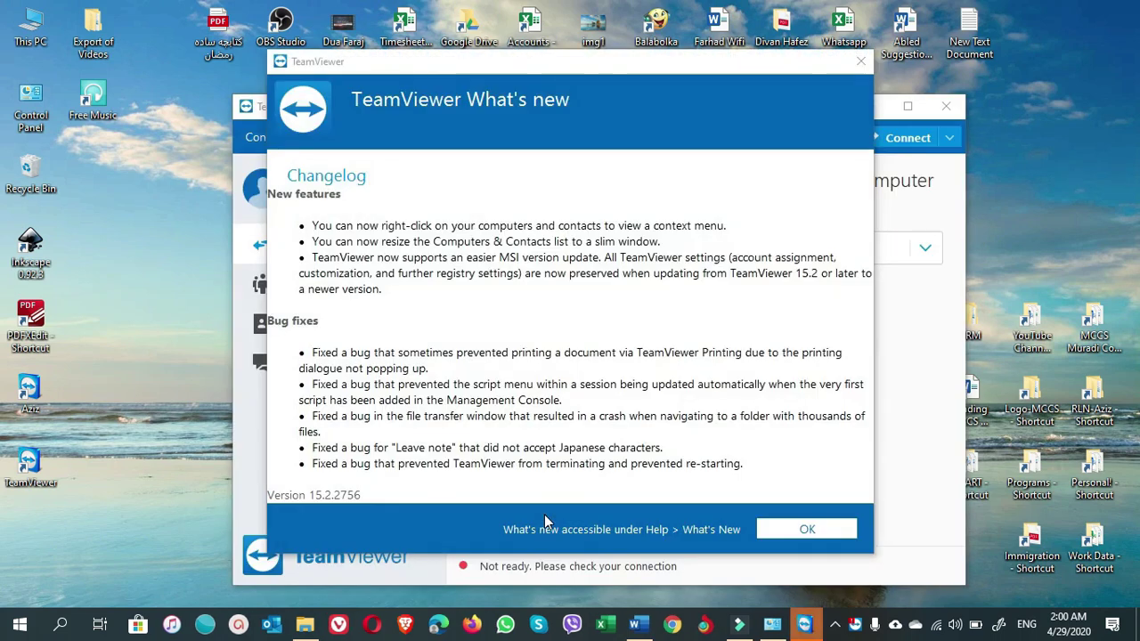
pyautogui.click(788, 532)
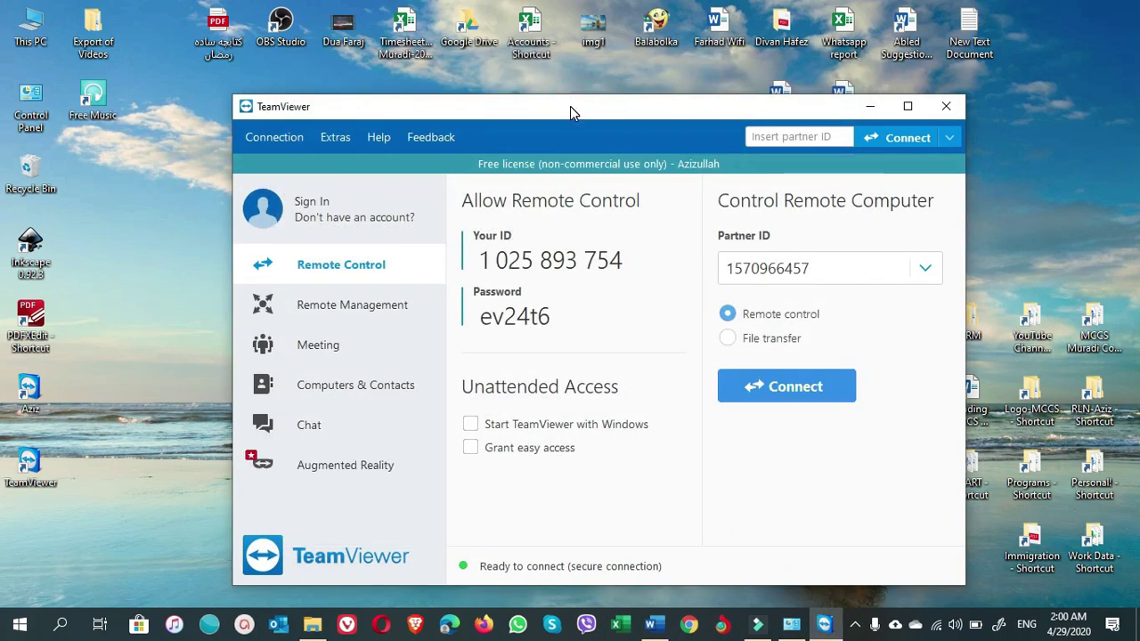
# - Check the updated program's version in the About TeamViewer information and close it
pyautogui.moveTo(570, 106); pyautogui.dragTo(493, 85)
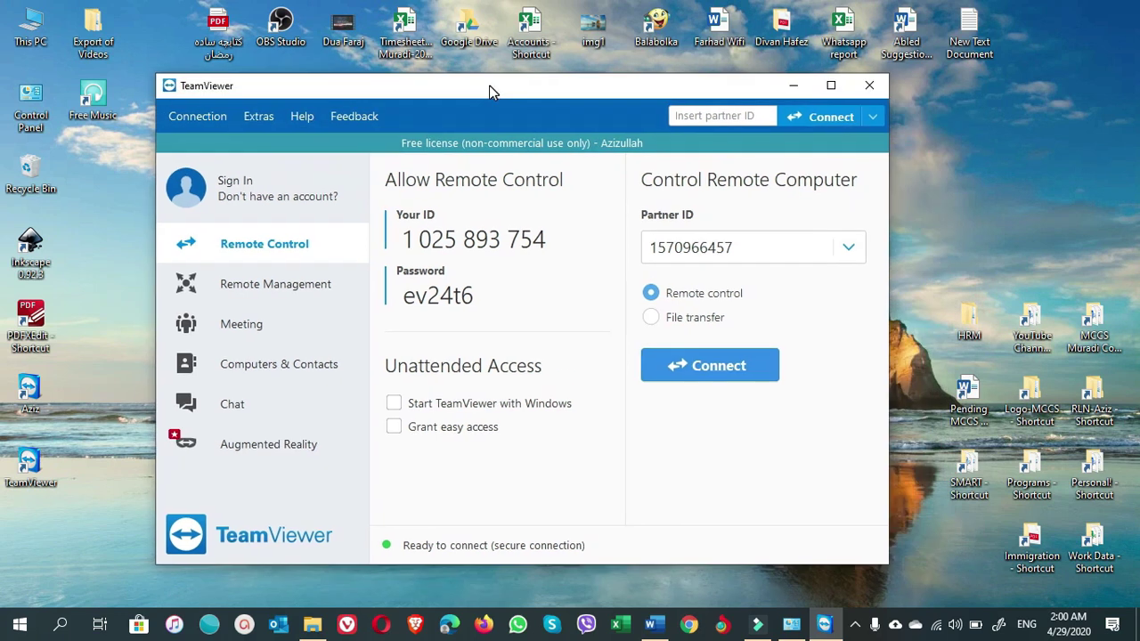
pyautogui.click(306, 116)
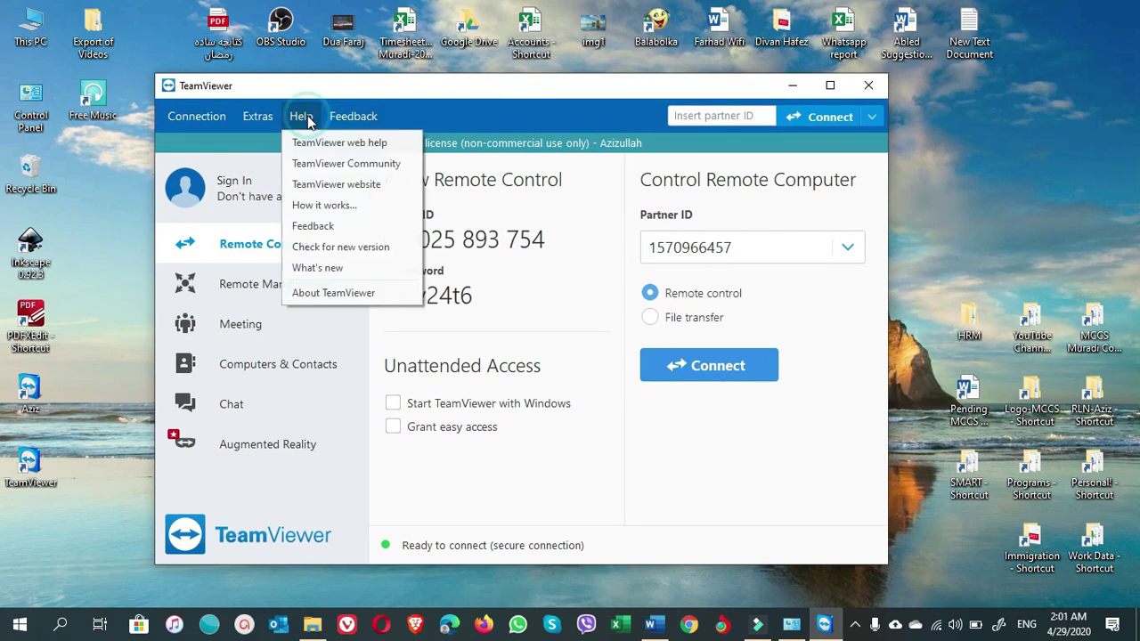
pyautogui.click(328, 293)
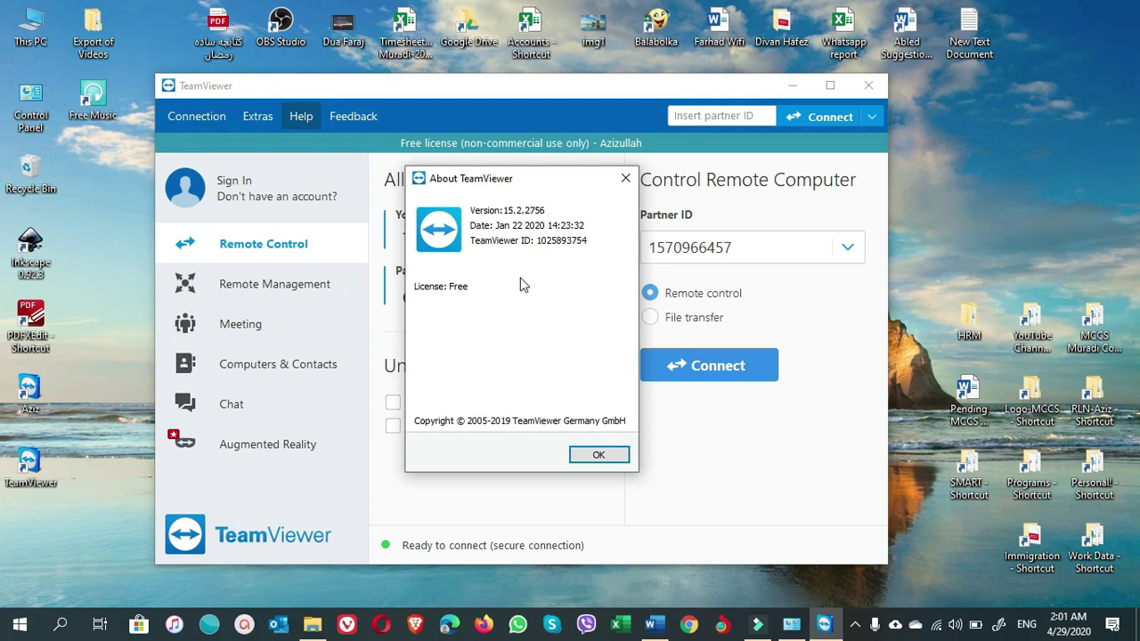
pyautogui.click(625, 181)
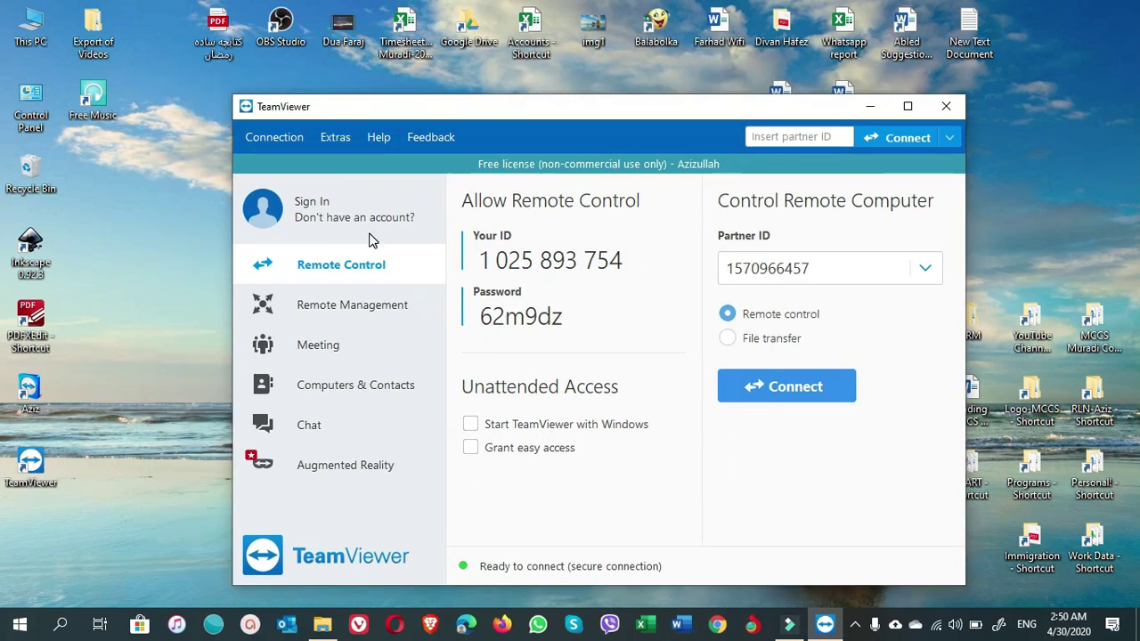
# - Exit the updated TeamViewer and refresh the desktop
pyautogui.click(274, 137)
pyautogui.click(274, 137)
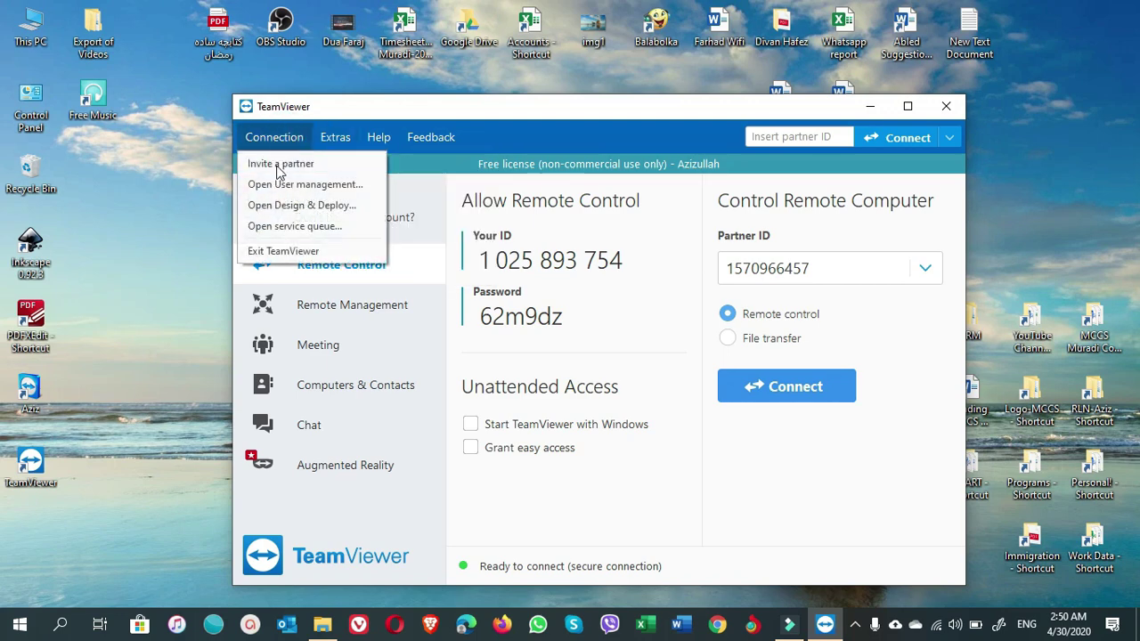
pyautogui.click(287, 250)
pyautogui.rightClick(347, 261)
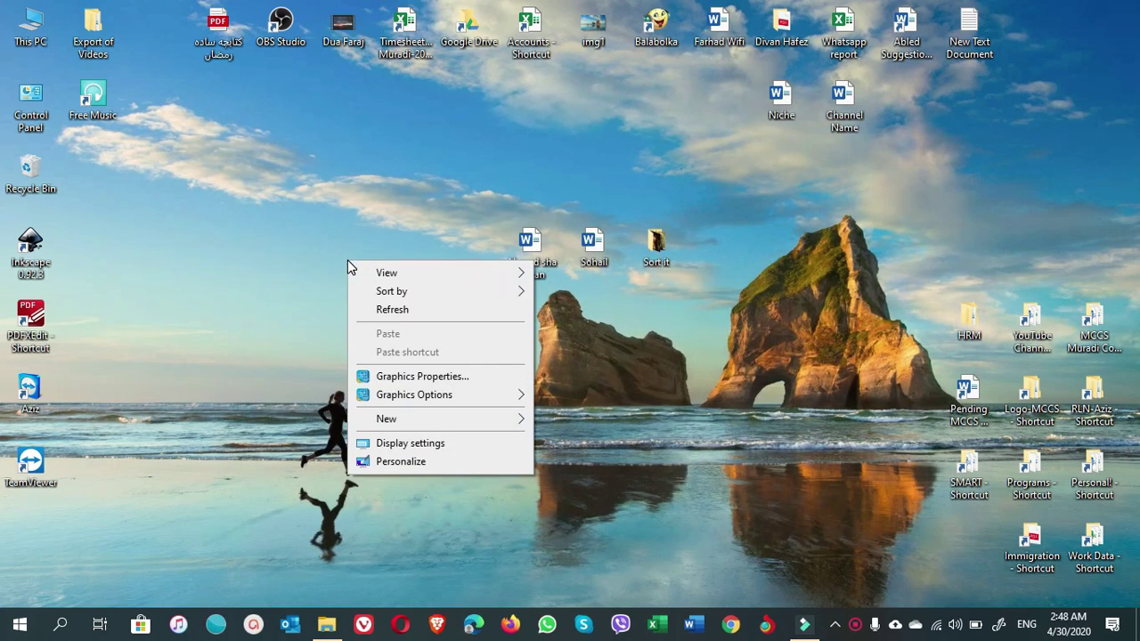
pyautogui.click(380, 312)
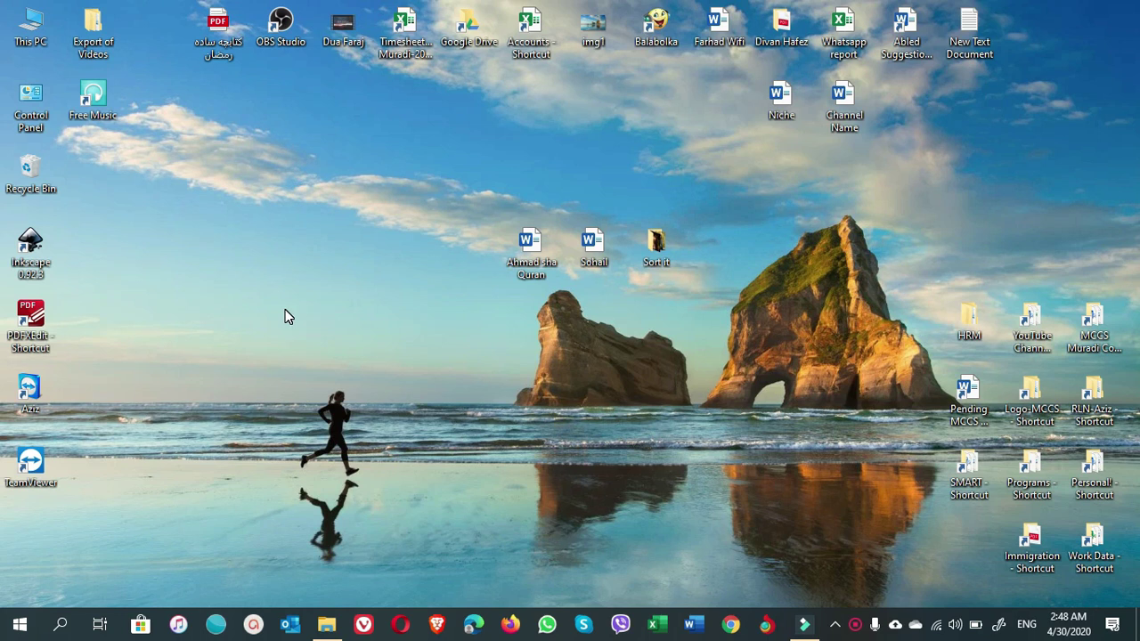
# - Open the copied TeamViewer 11 from its renamed desktop shortcut and exit it again
pyautogui.click(32, 386)
pyautogui.click(32, 387)
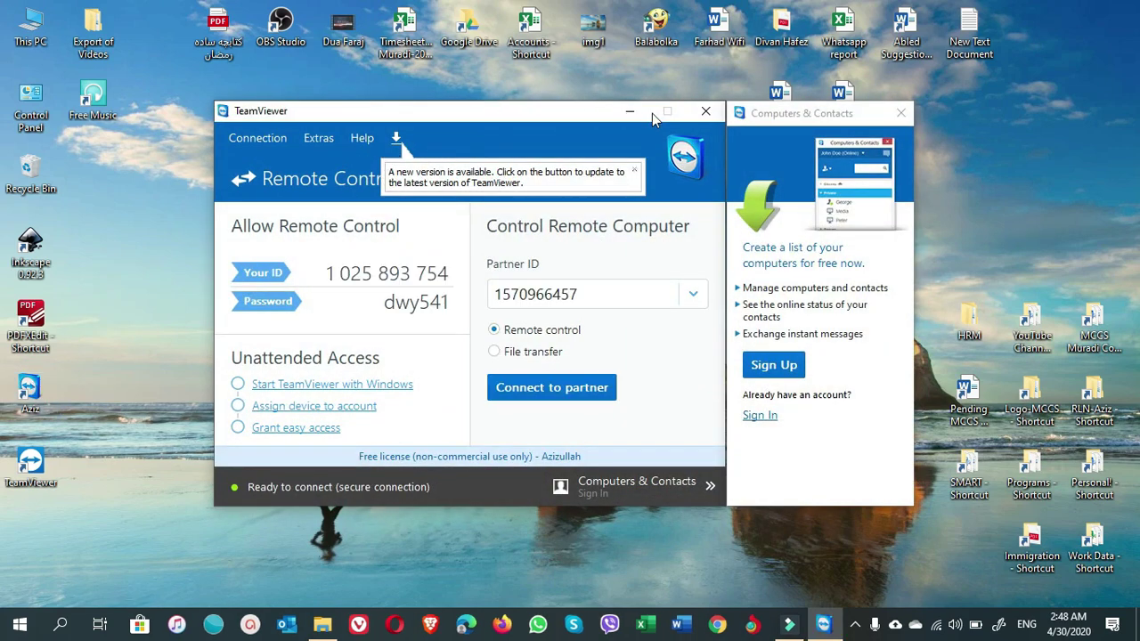
pyautogui.click(258, 138)
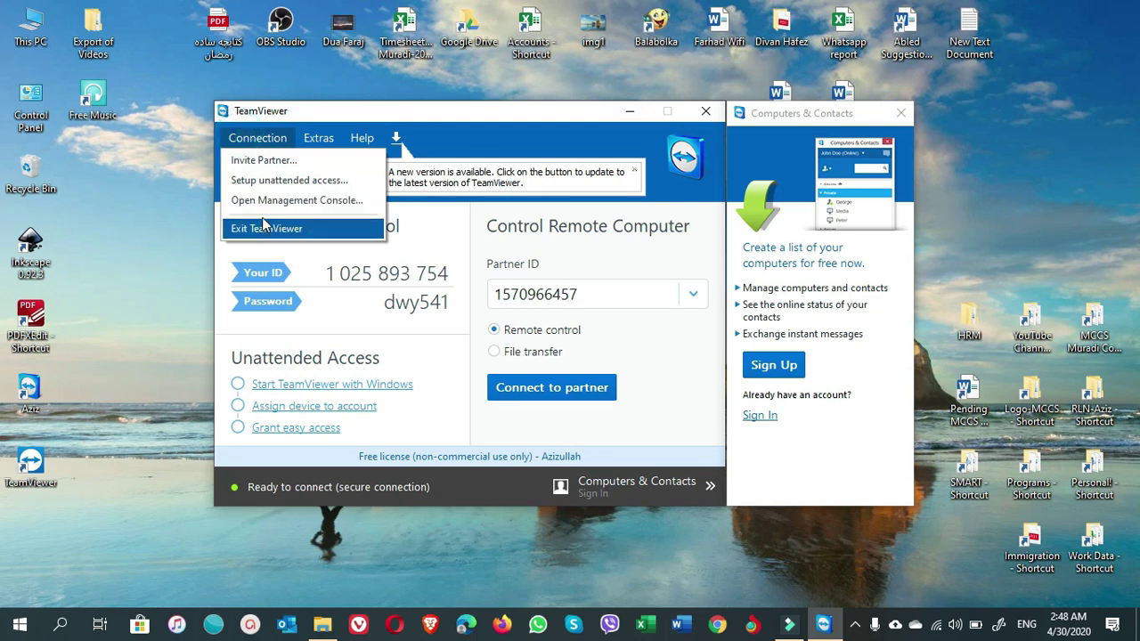
pyautogui.click(258, 228)
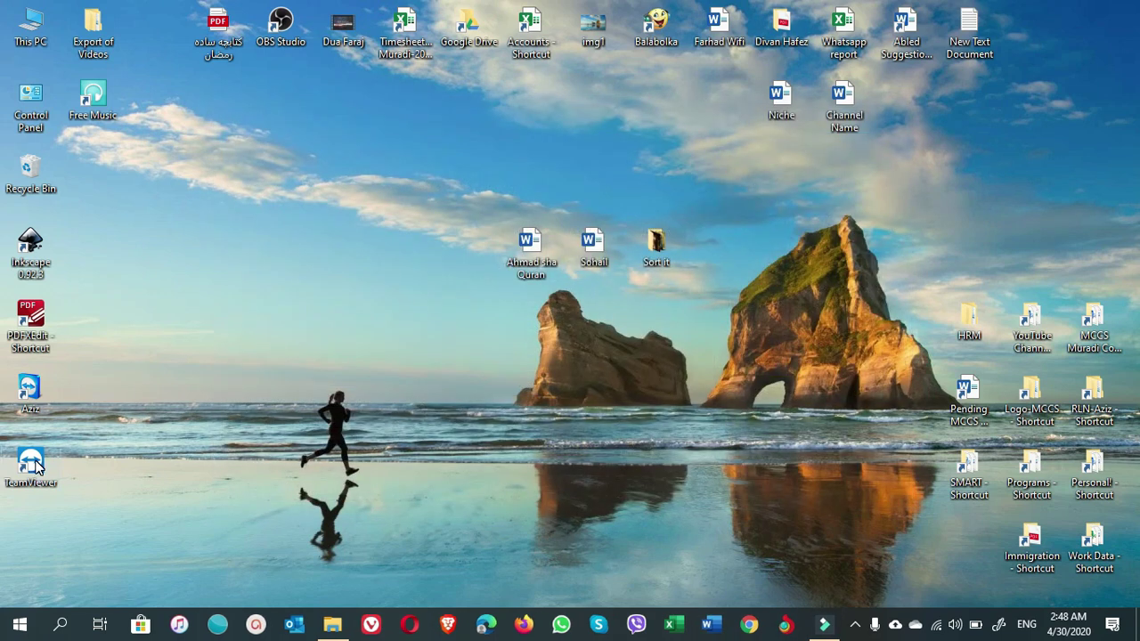
# - Open the updated TeamViewer from its desktop shortcut, dismissing the running-instance notice, and exit the program
pyautogui.doubleClick(34, 464)
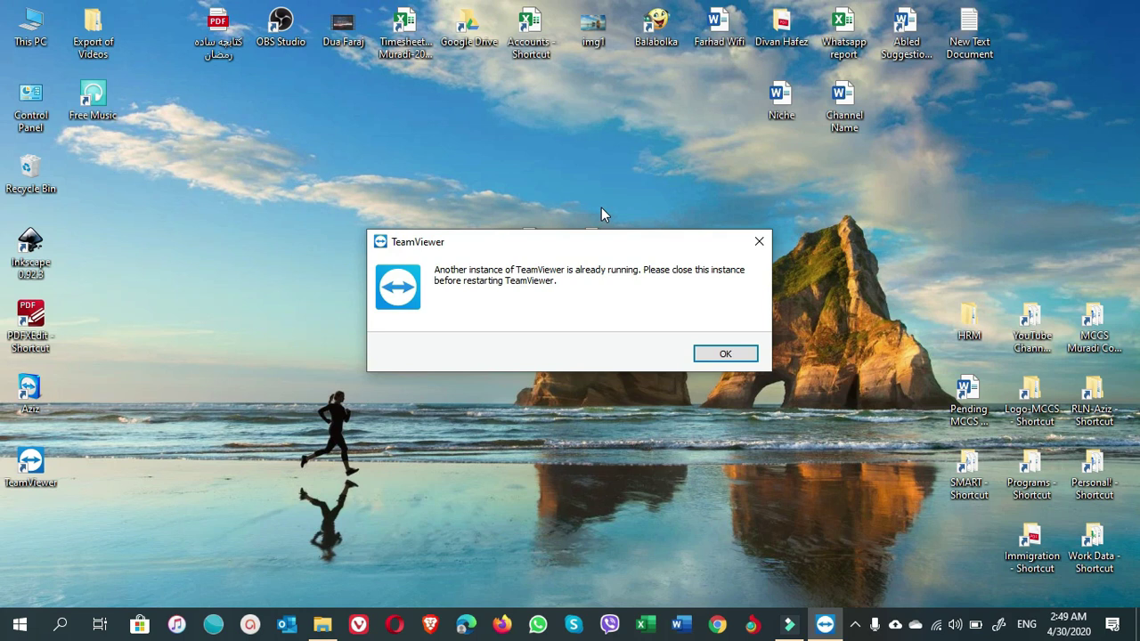
pyautogui.click(724, 354)
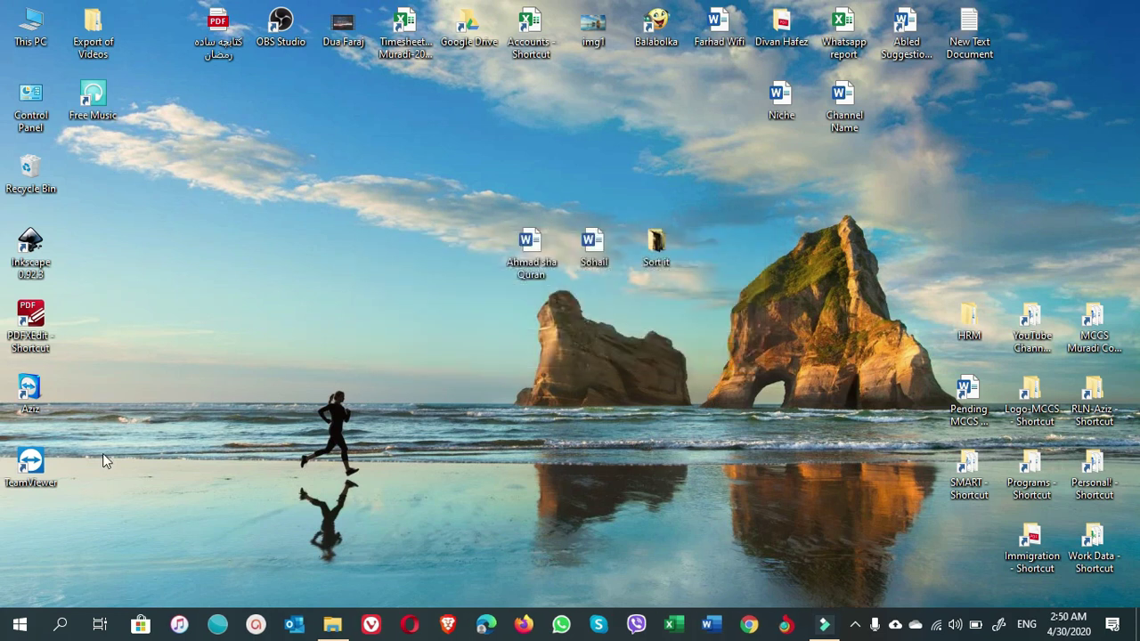
pyautogui.doubleClick(42, 457)
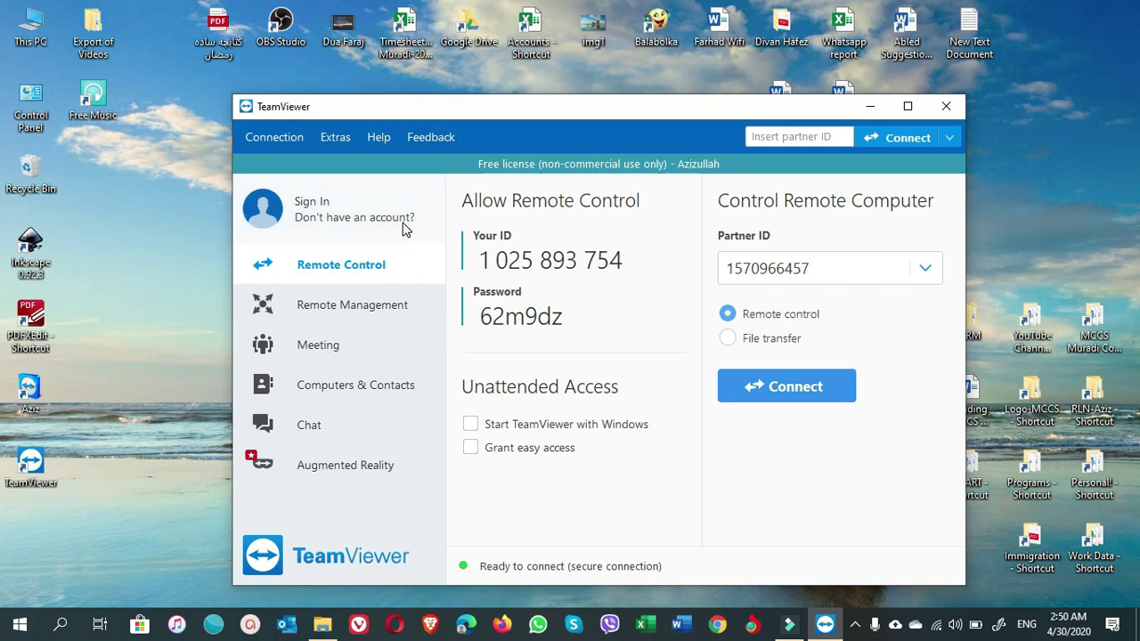
pyautogui.click(335, 137)
pyautogui.click(276, 138)
pyautogui.click(276, 138)
pyautogui.click(289, 252)
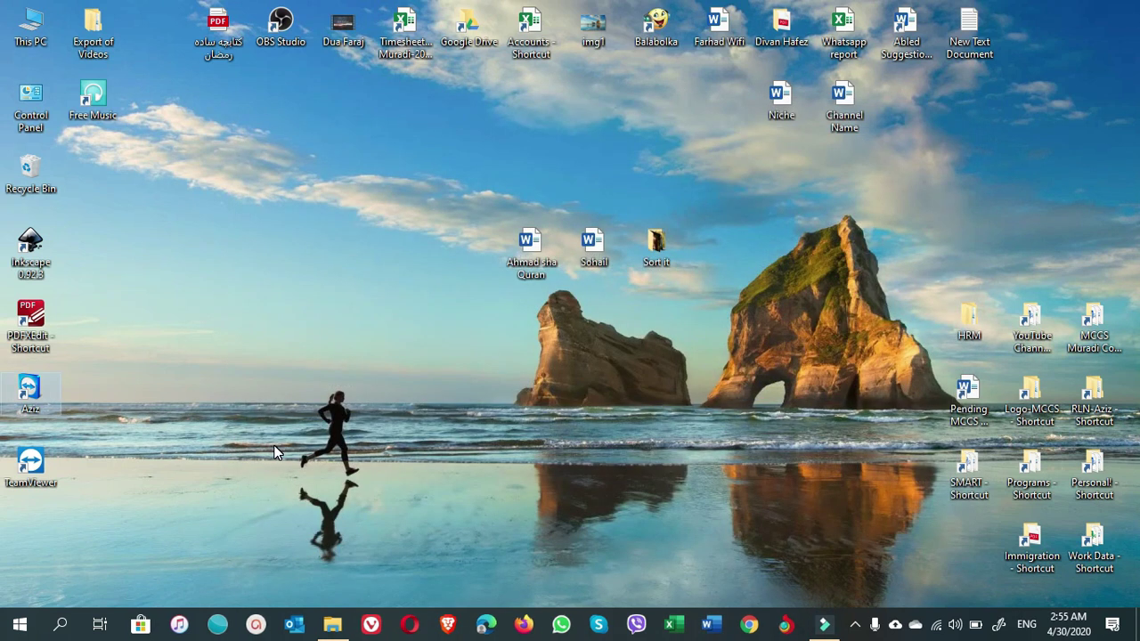
# - Rename the copied TeamViewer 11 desktop shortcut by appending 1 to its current name
pyautogui.press('F2')
pyautogui.press('End')
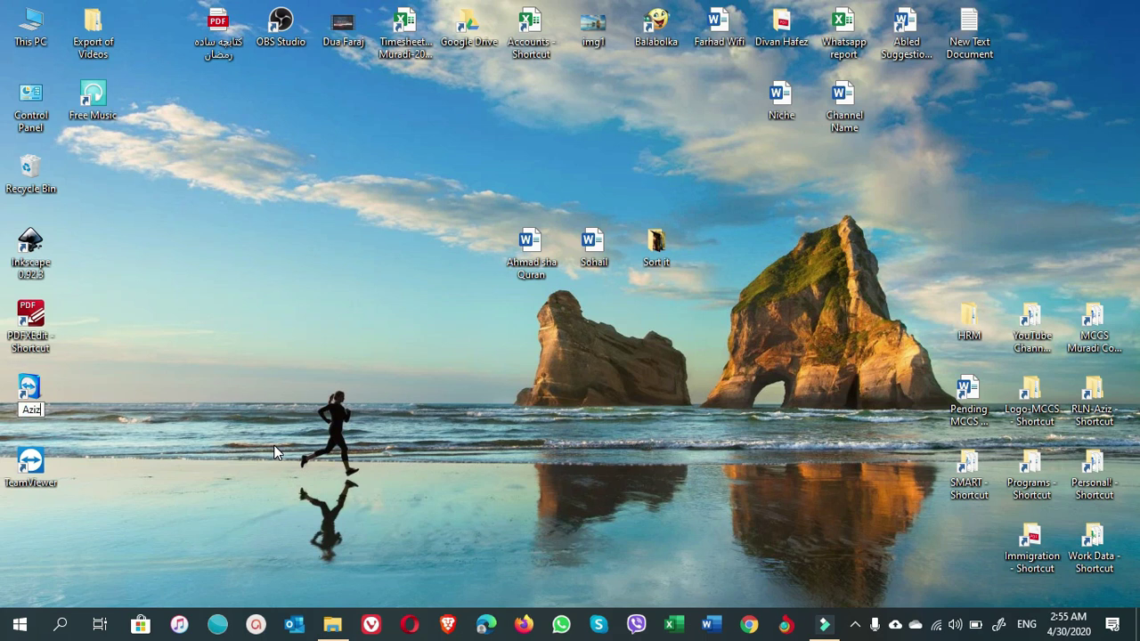
pyautogui.write('1')
pyautogui.press('Return')
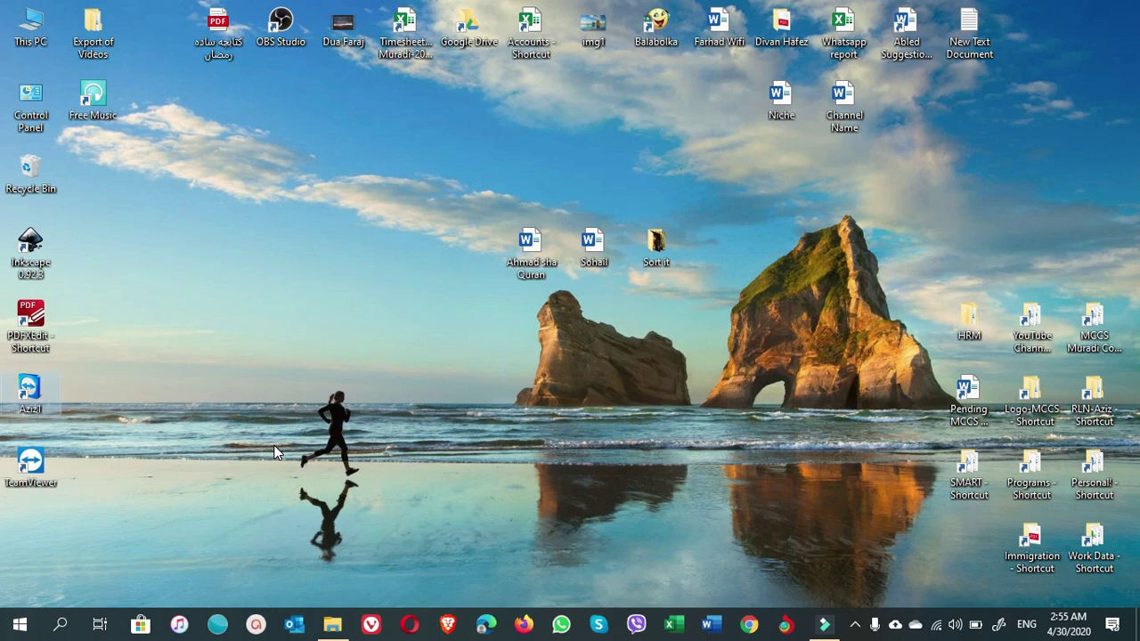
# - Rename the updated TeamViewer's desktop shortcut with the owner's first name
pyautogui.click(56, 488)
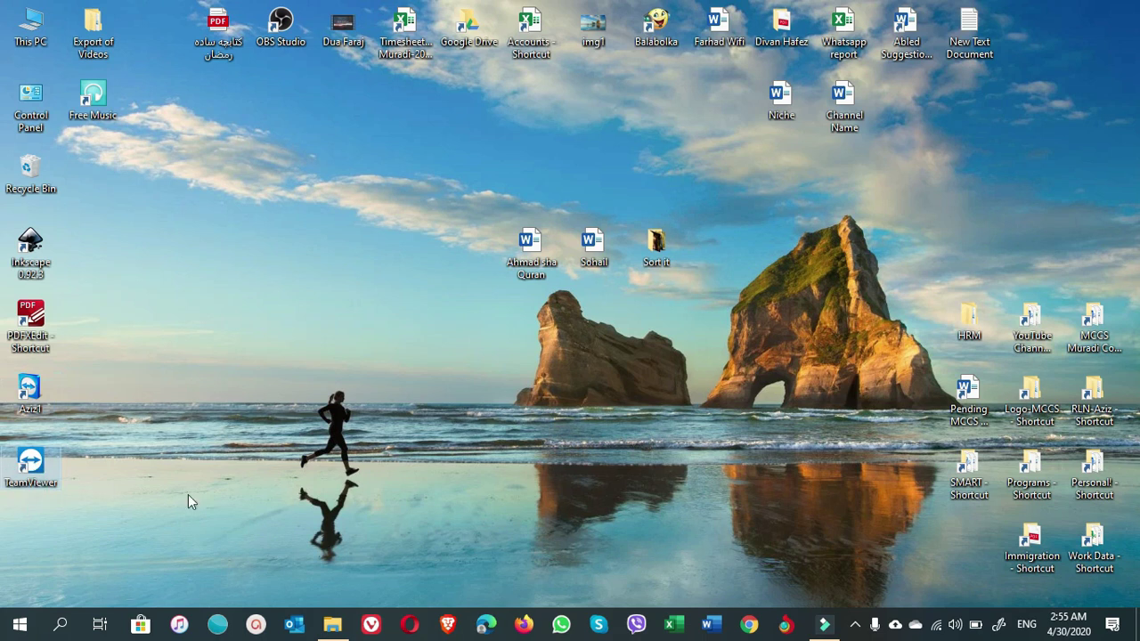
pyautogui.press('F2')
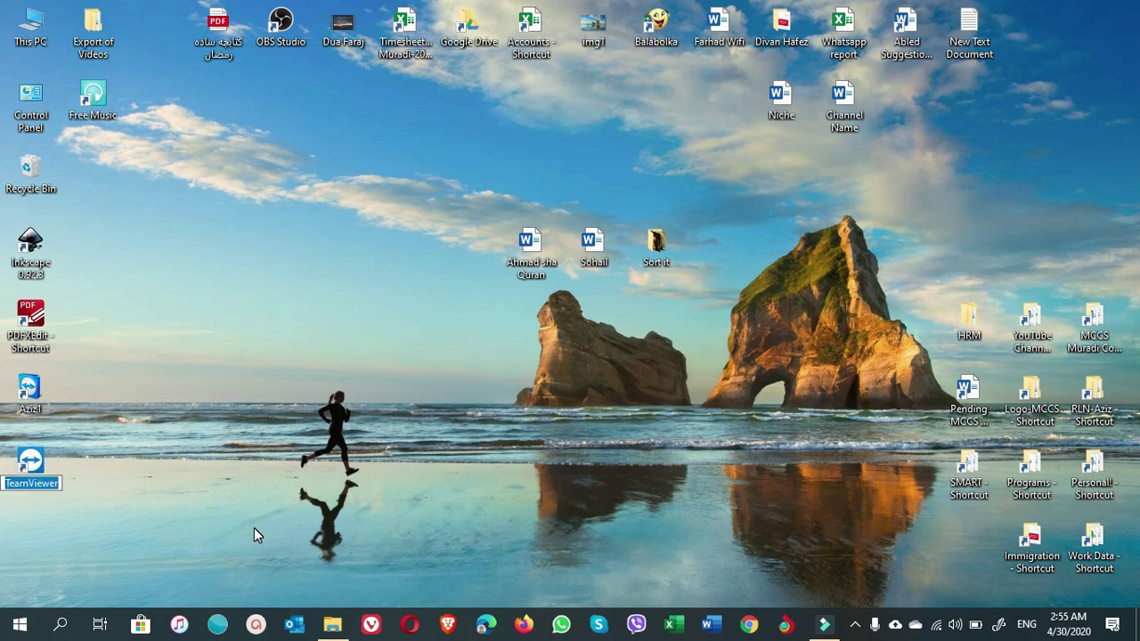
pyautogui.write('Aziz')
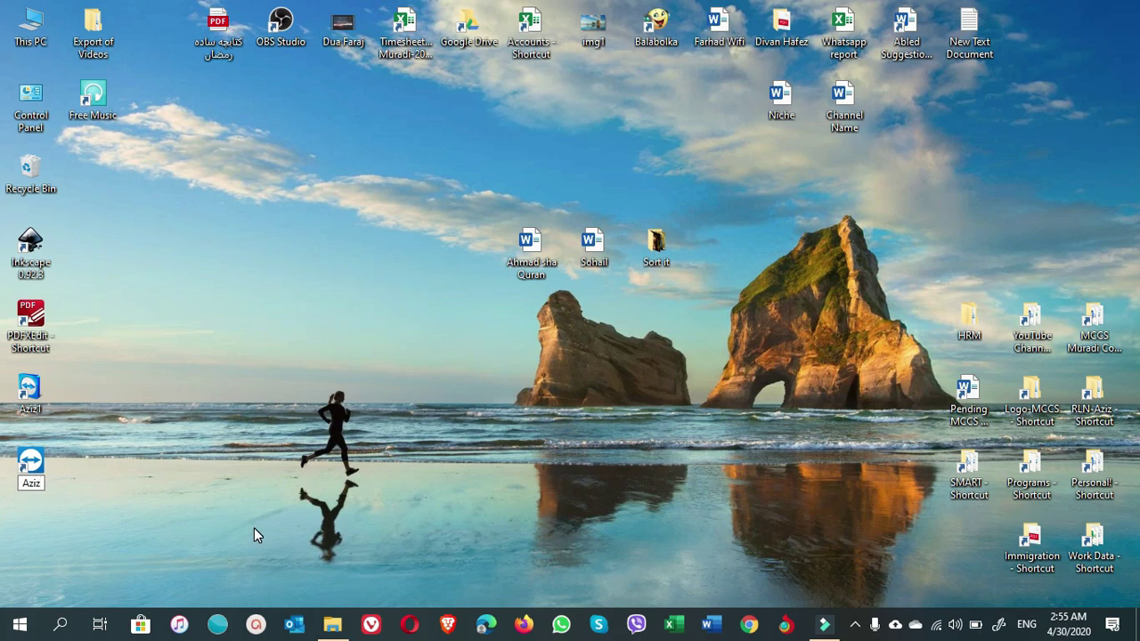
pyautogui.press('Return')
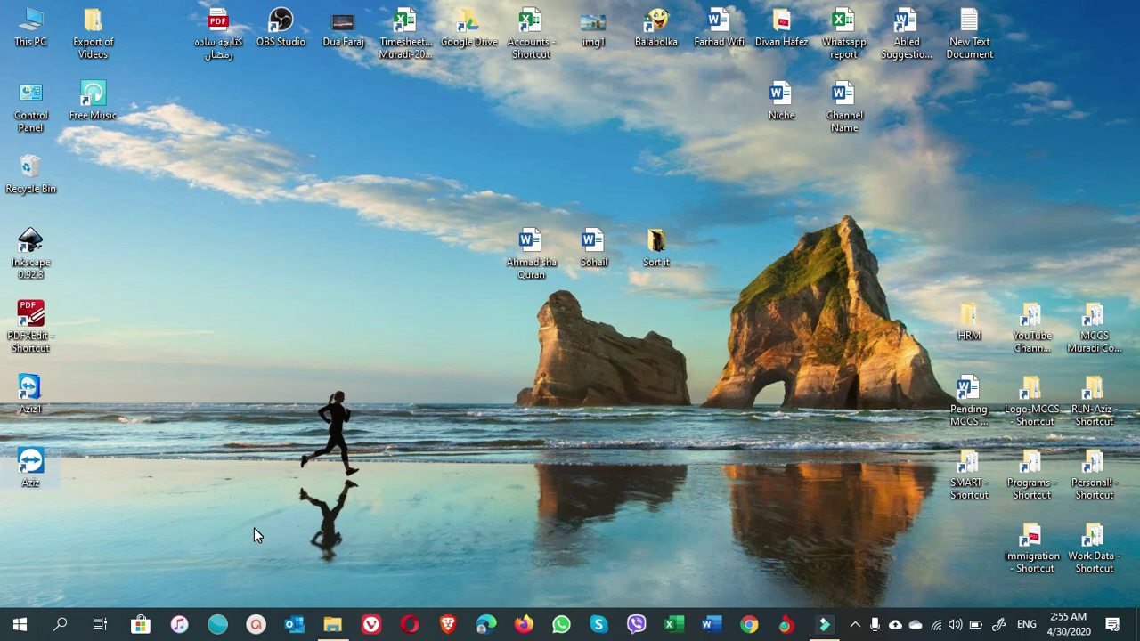
# - Rename the copied TeamViewer 11 desktop shortcut as TeamViewer
pyautogui.click(35, 415)
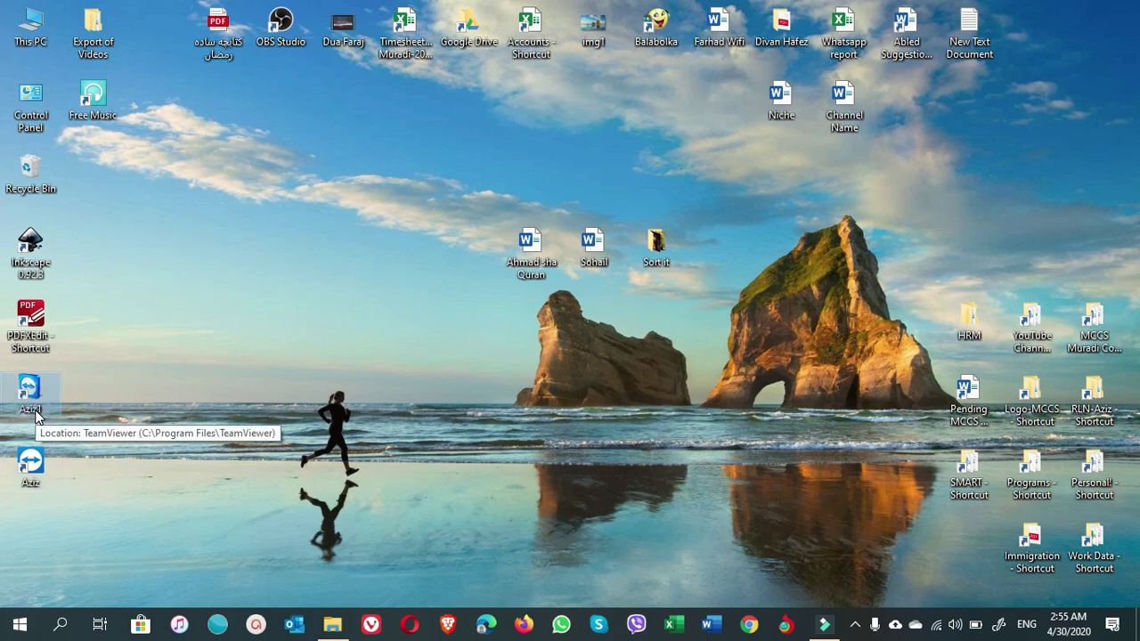
pyautogui.click(36, 415)
pyautogui.write('T')
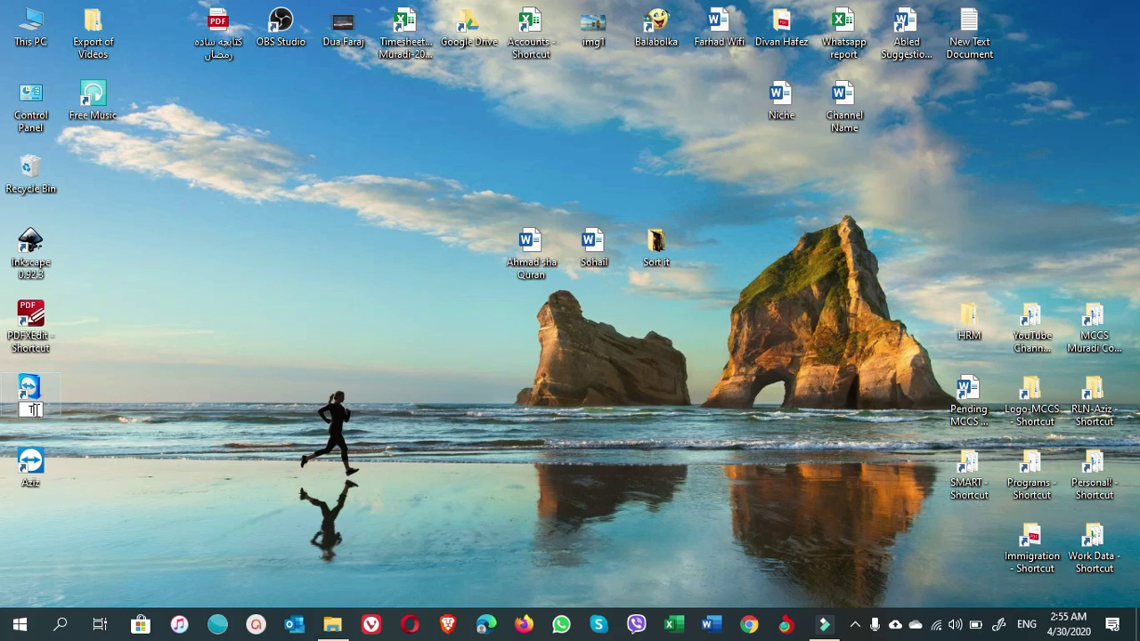
pyautogui.write('eamViewer')
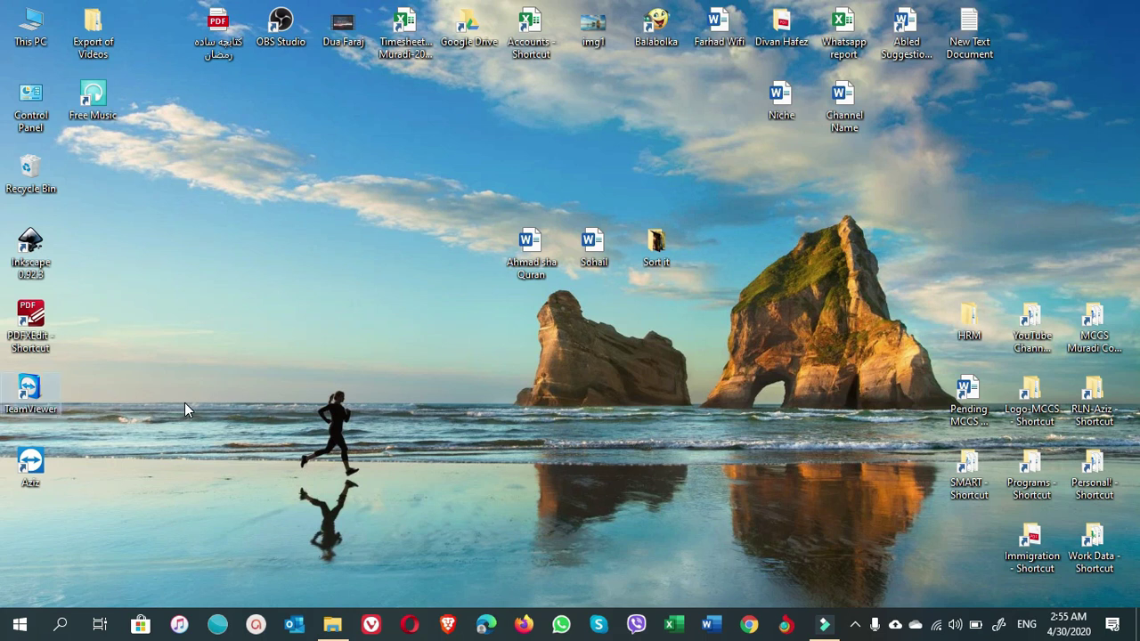
pyautogui.click(263, 394)
# - Check the version of the copied TeamViewer, opened from its TeamViewer shortcut, in the About information and exit the program
pyautogui.doubleClick(35, 392)
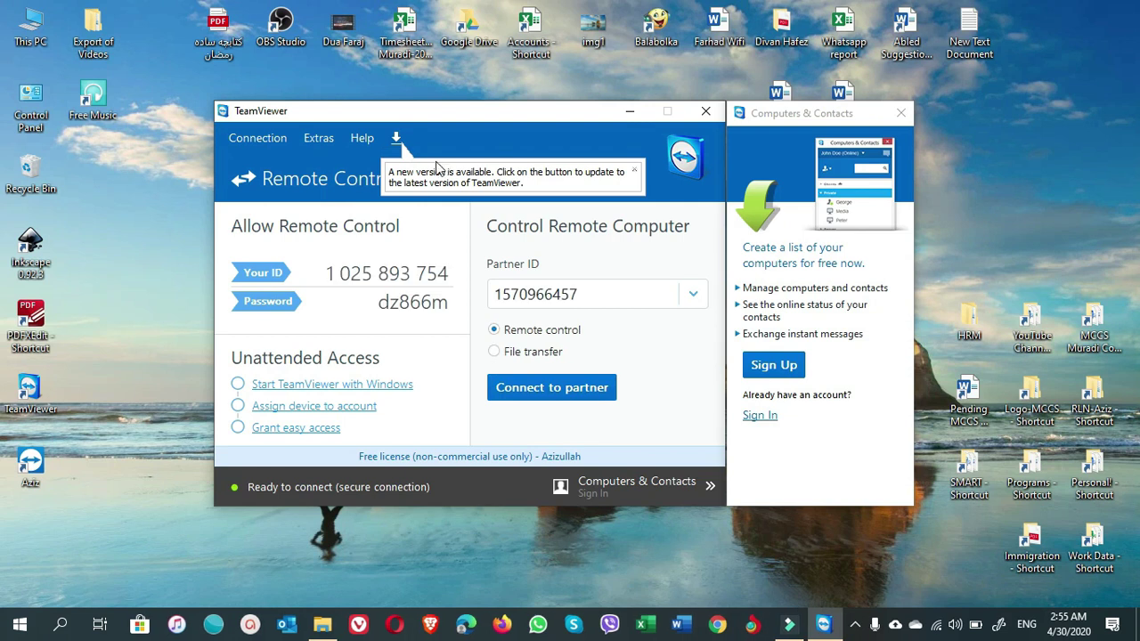
pyautogui.click(266, 141)
pyautogui.moveTo(362, 140)
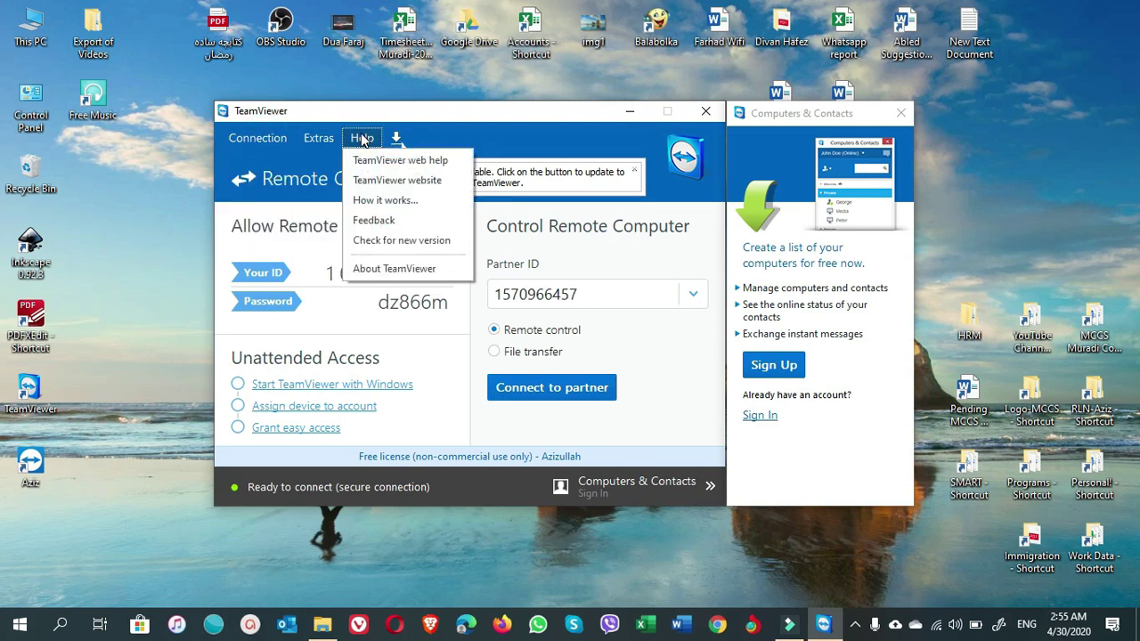
pyautogui.click(395, 268)
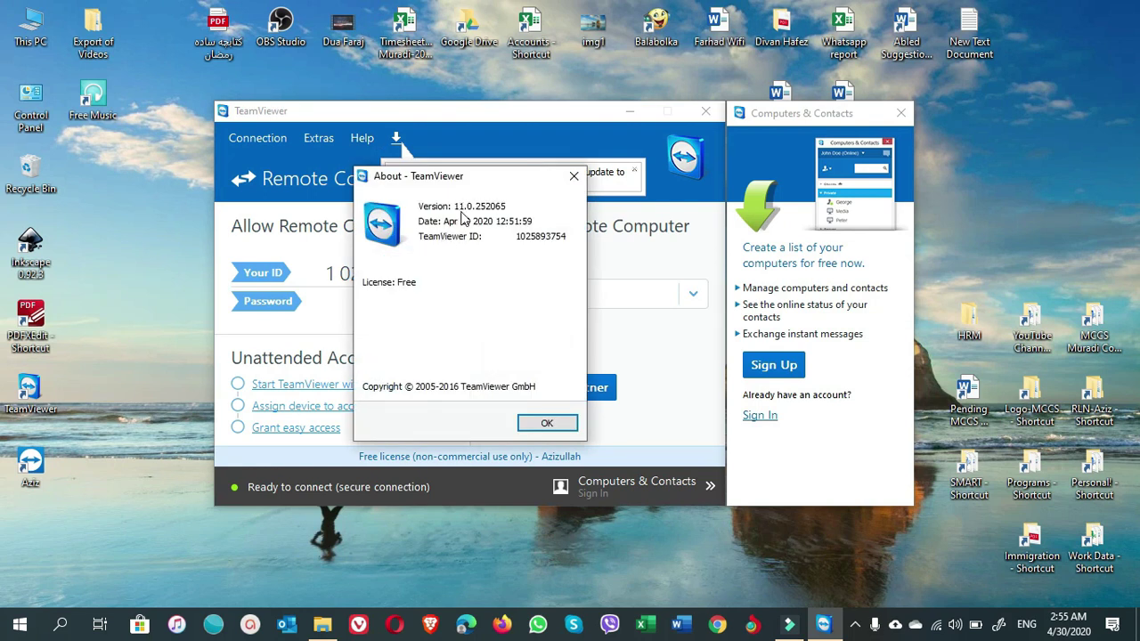
pyautogui.click(545, 424)
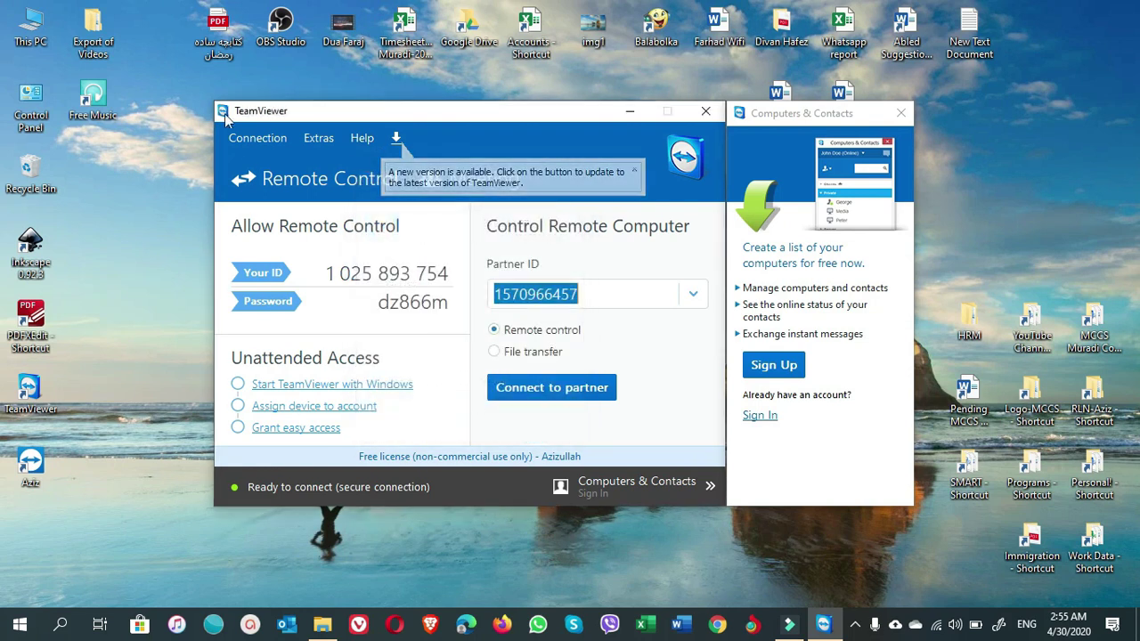
pyautogui.click(251, 143)
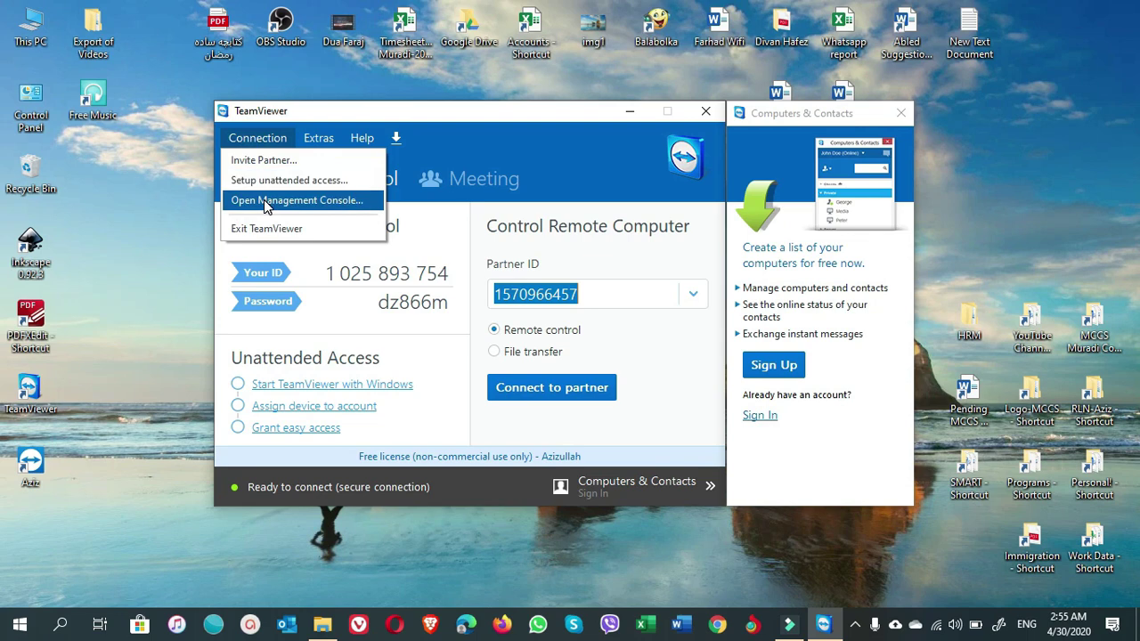
pyautogui.click(263, 229)
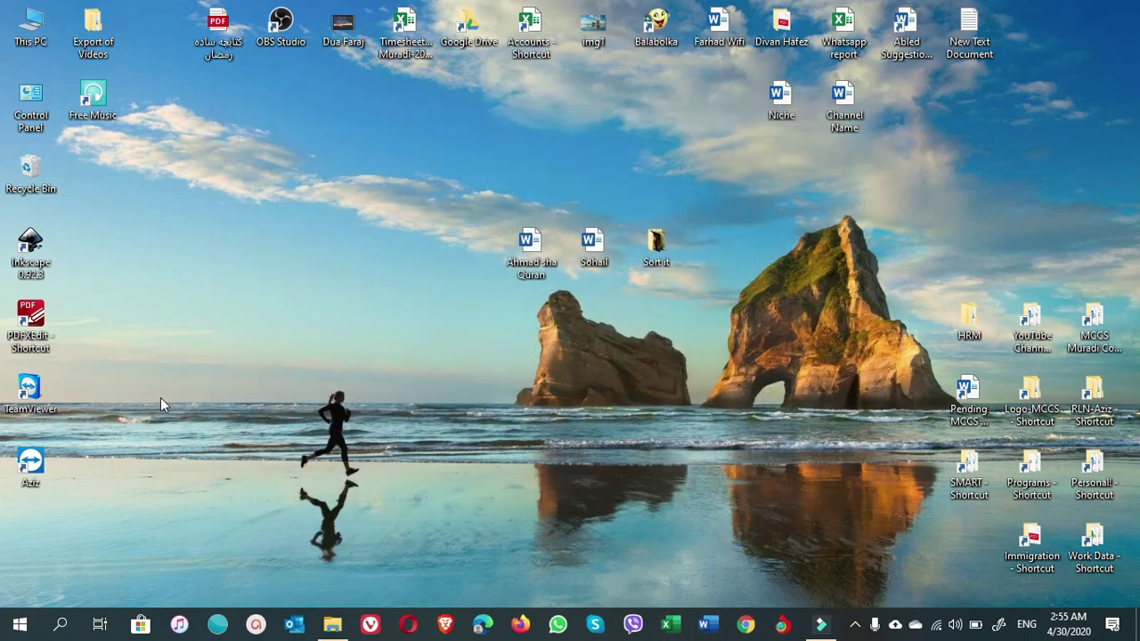
# - Check the version of the updated TeamViewer, opened from its renamed shortcut, in the About information and exit the program
pyautogui.doubleClick(31, 467)
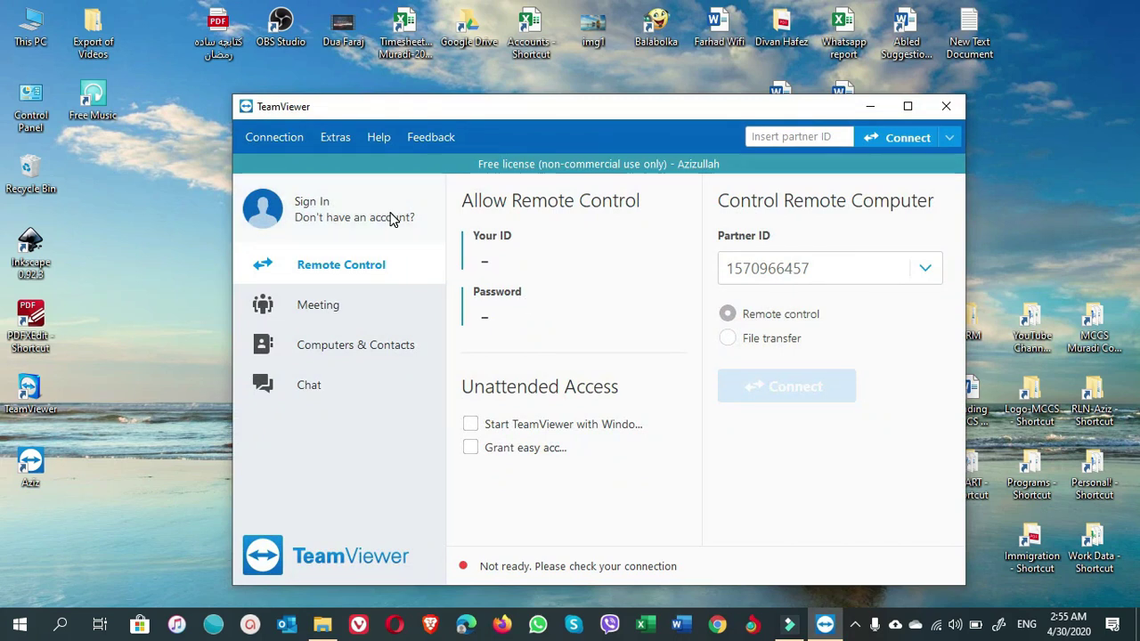
pyautogui.click(390, 140)
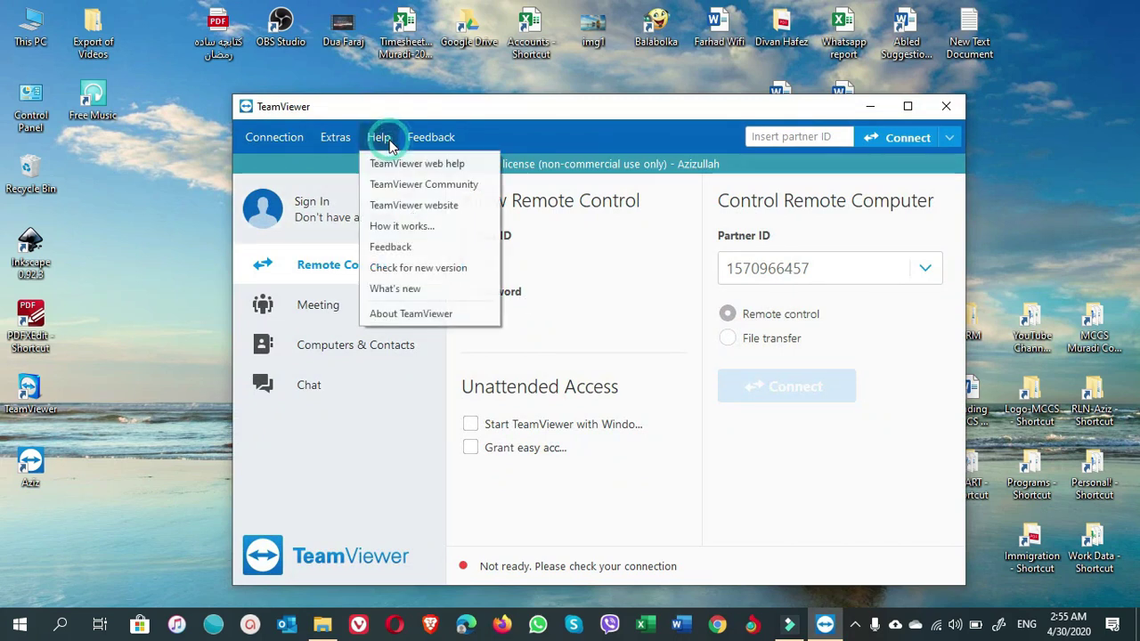
pyautogui.click(439, 315)
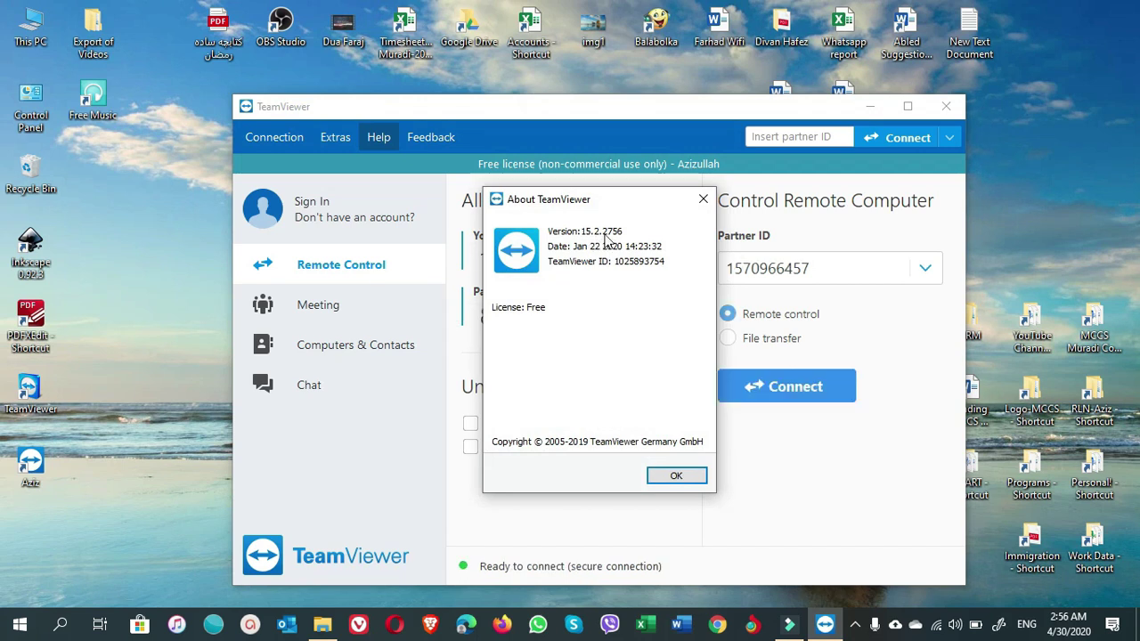
pyautogui.click(670, 479)
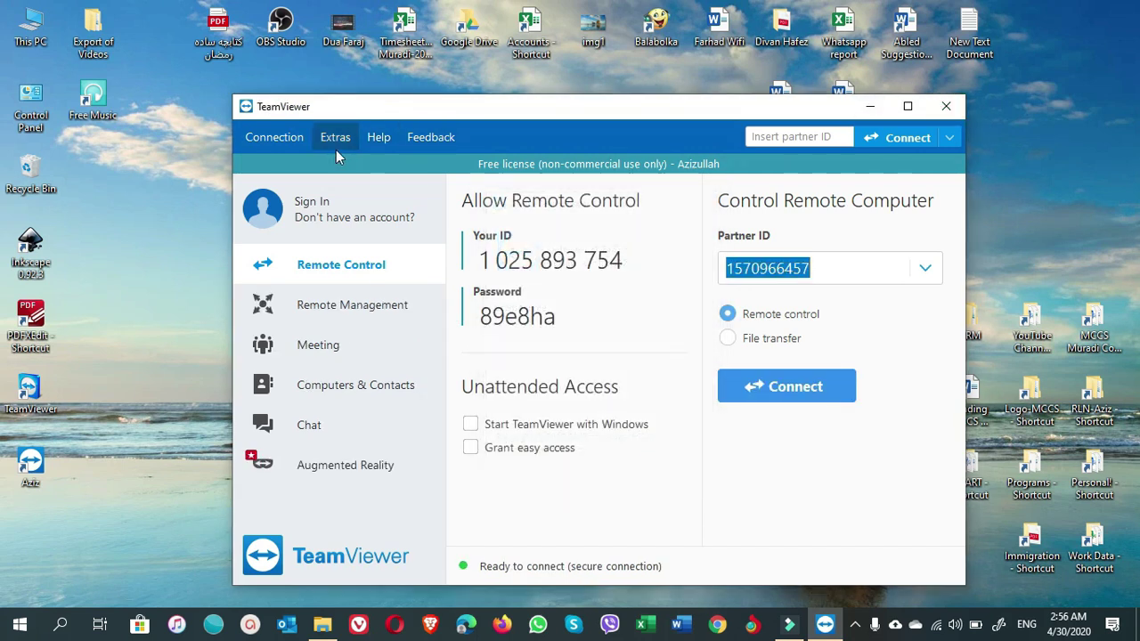
pyautogui.click(270, 138)
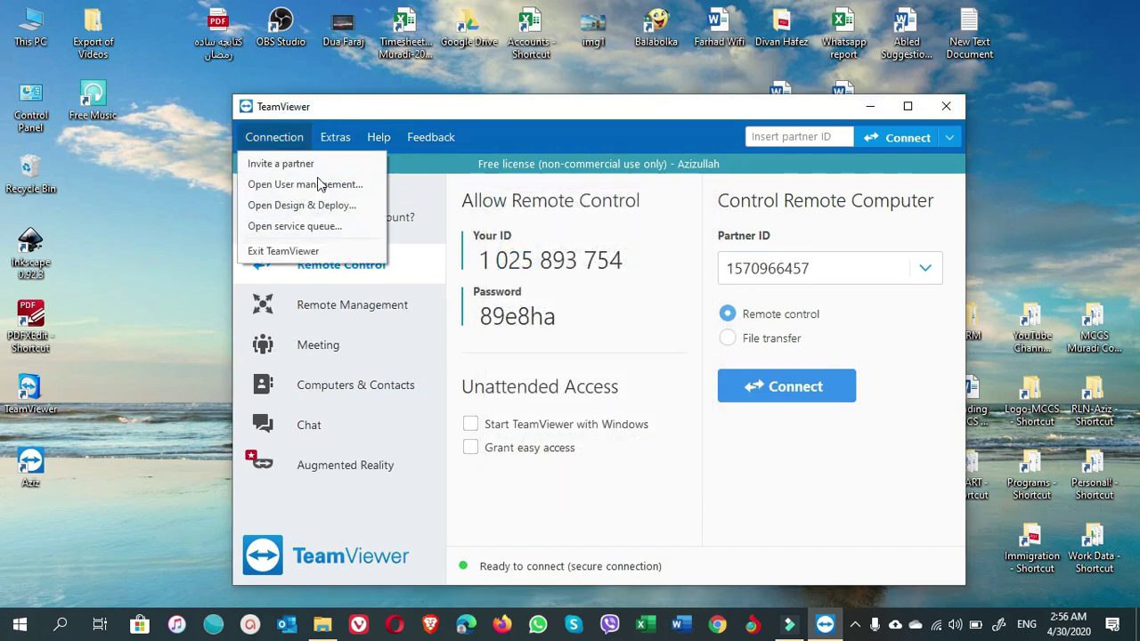
pyautogui.click(330, 251)
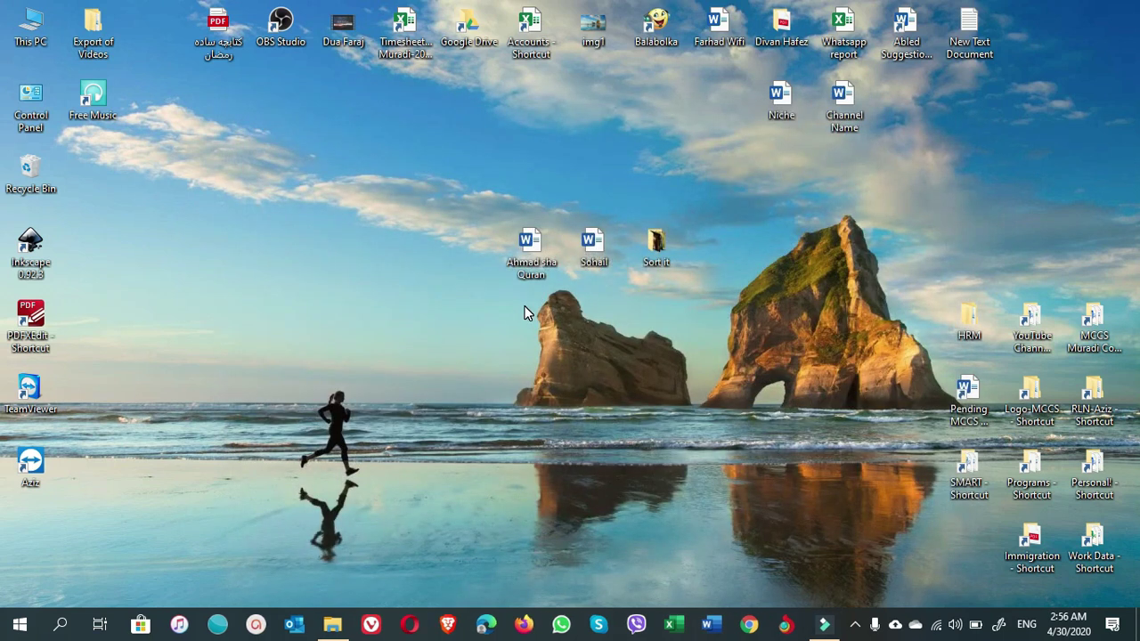